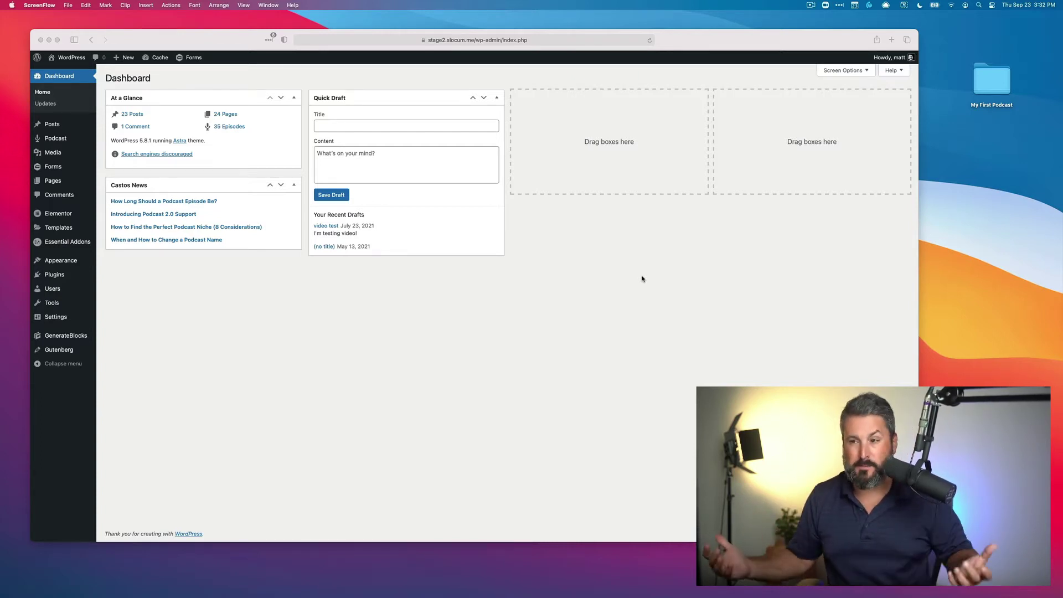
Click Podcast in the admin sidebar to reveal the podcast management options.
left_click(51, 167)
Go to Podcast > Series to see Series A and Series B with two episodes each.
mouse_move(62, 138)
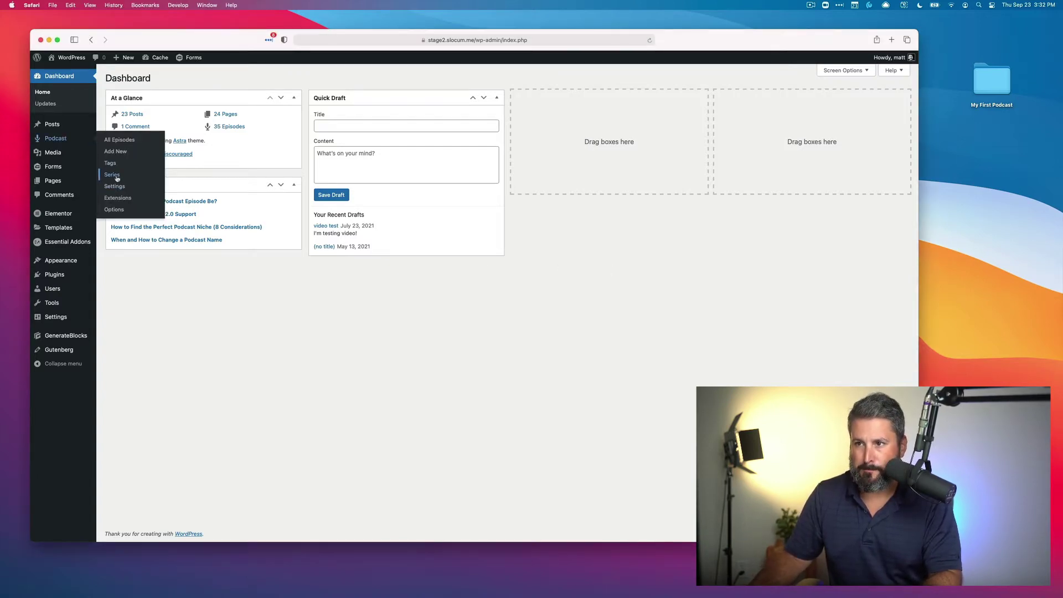
left_click(112, 175)
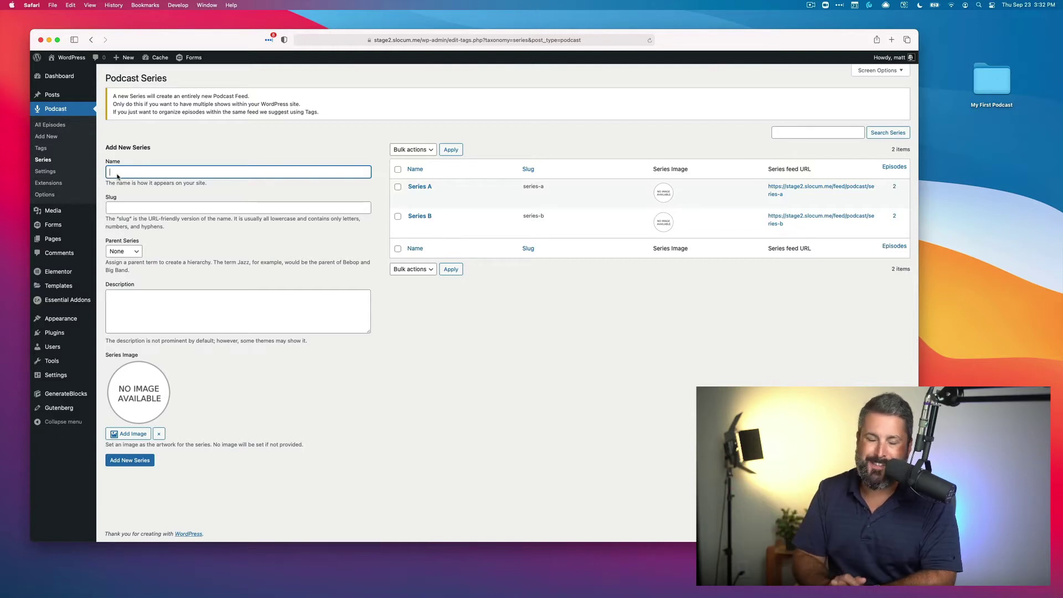
mouse_move(492, 194)
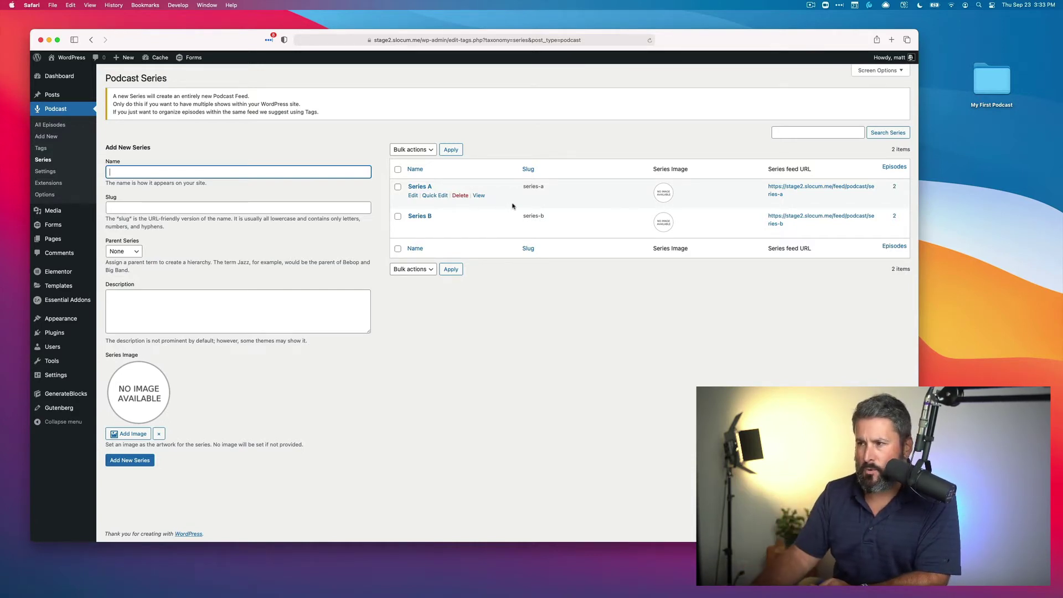
View the Series A archive page, then the Series B archive page and its episodes.
left_click(479, 197)
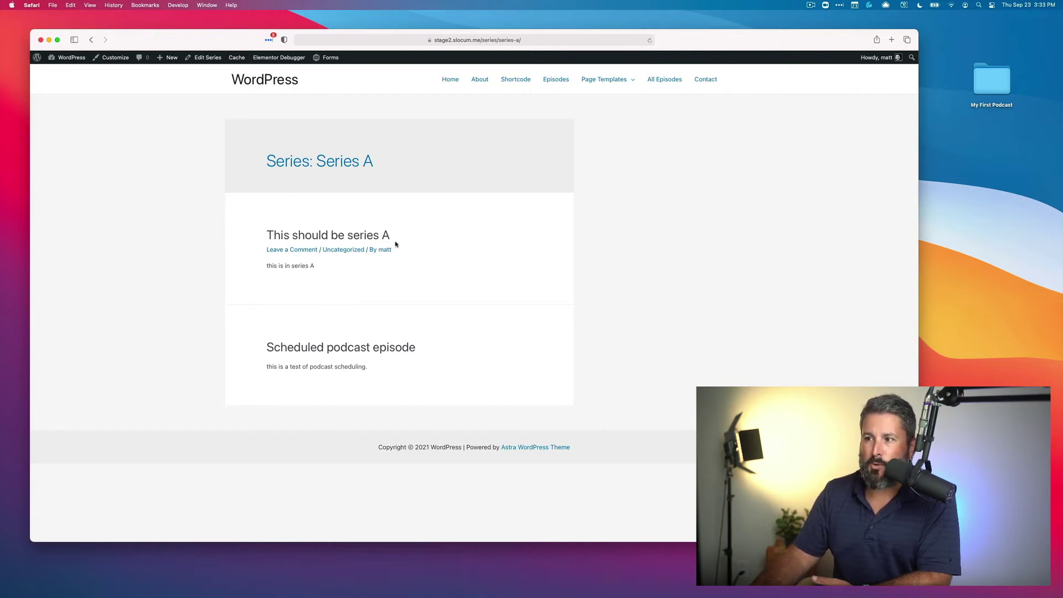
left_click(92, 40)
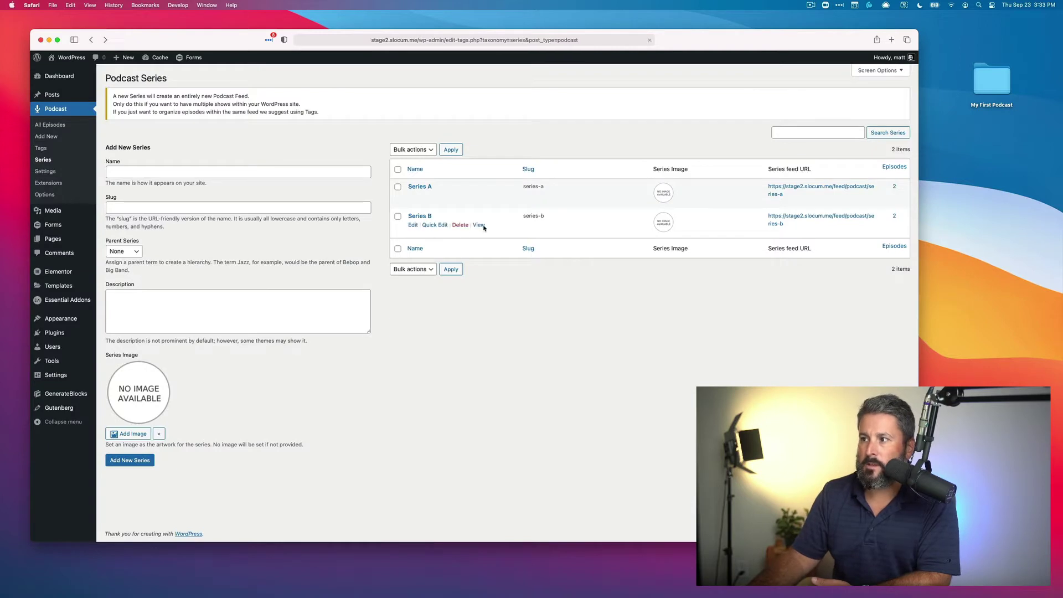
left_click(478, 225)
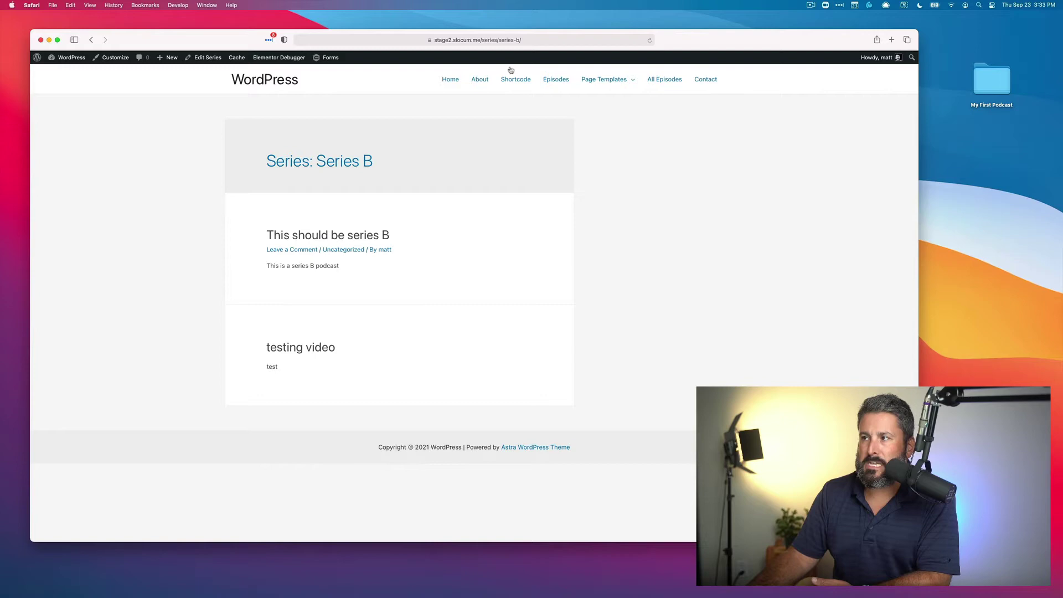
left_click(487, 40)
key("Right")
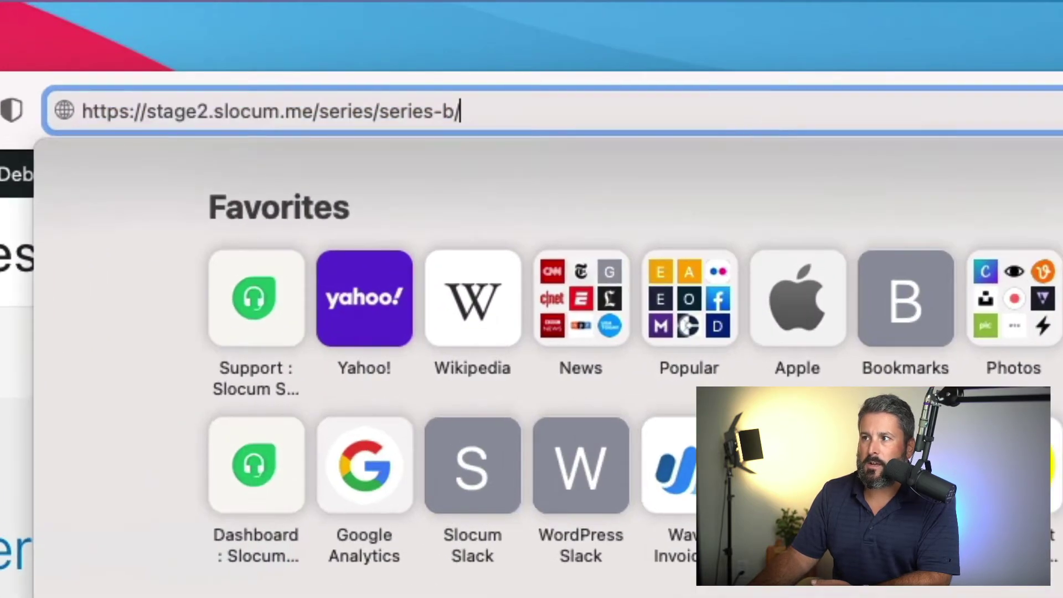
key("Return")
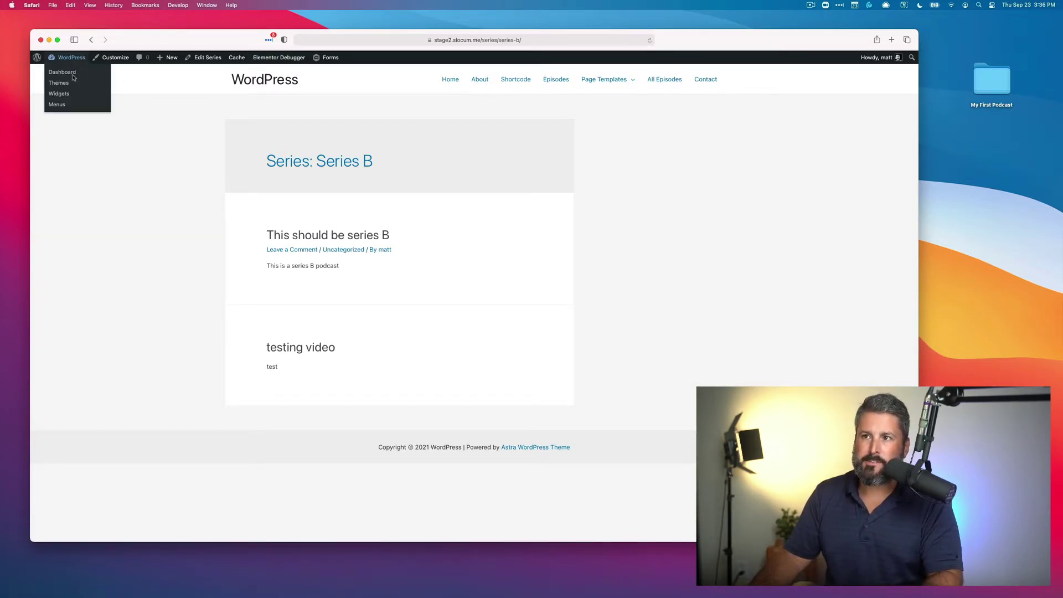
Return to the dashboard and scroll through the Installed Plugins list.
left_click(73, 73)
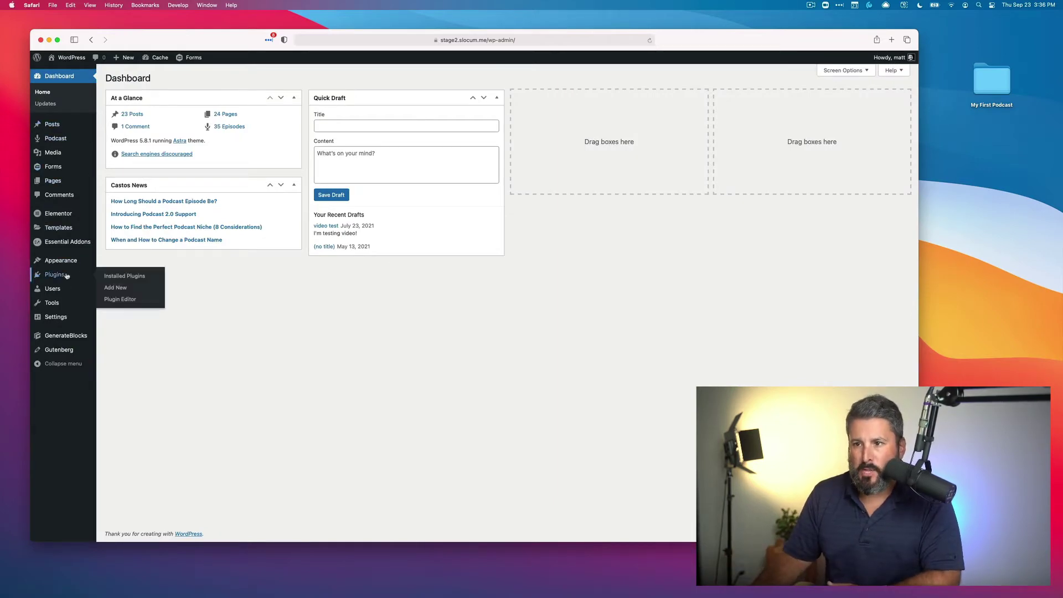
mouse_move(67, 274)
left_click(121, 276)
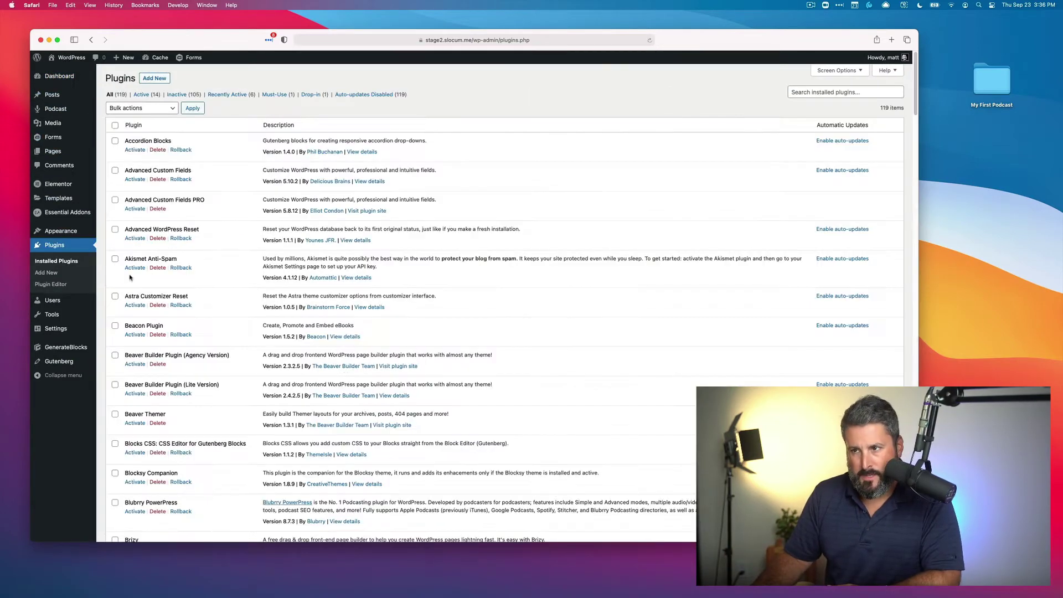
scroll(149, 305, "down", 10)
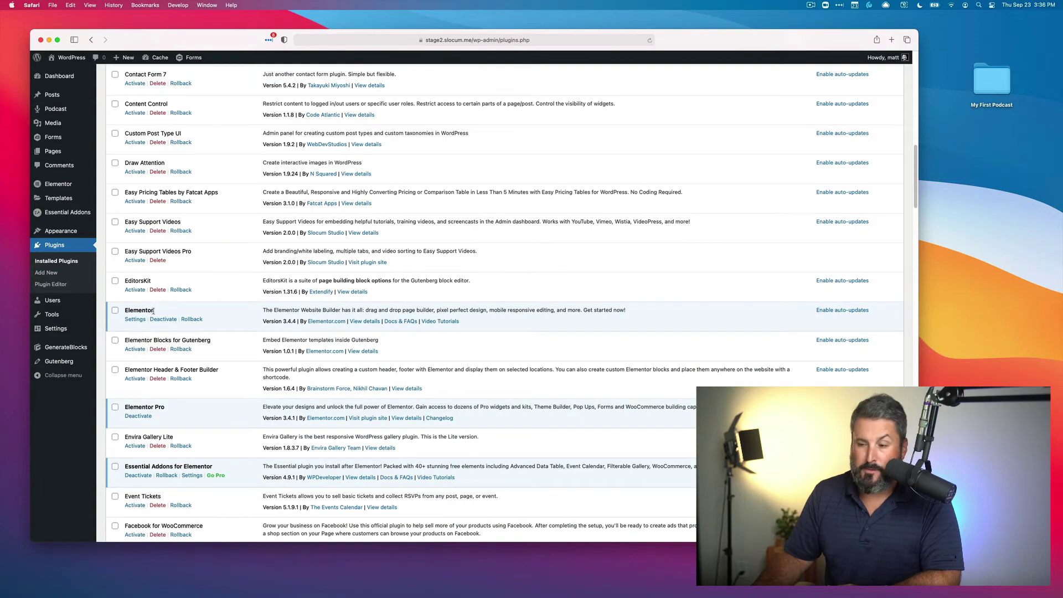
scroll(155, 315, "down", 5)
scroll(161, 325, "down", 7)
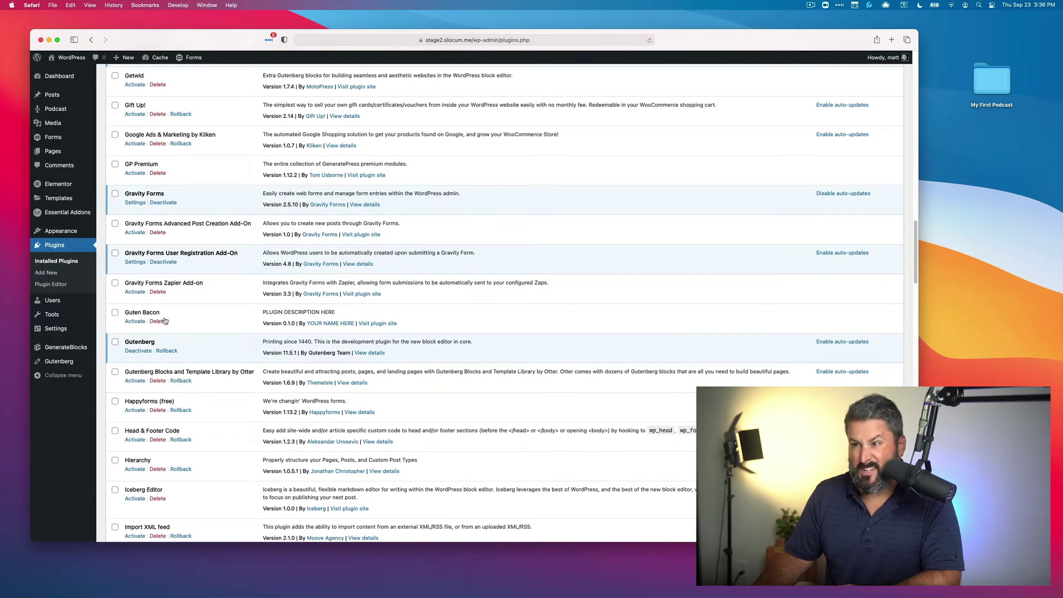
scroll(165, 322, "down", 10)
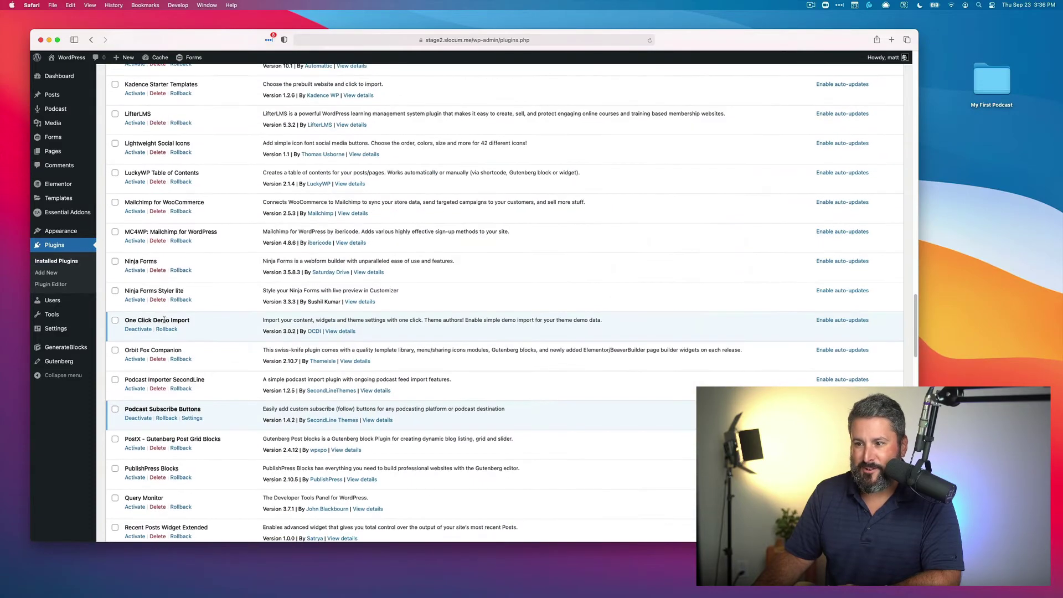
scroll(164, 319, "down", 12)
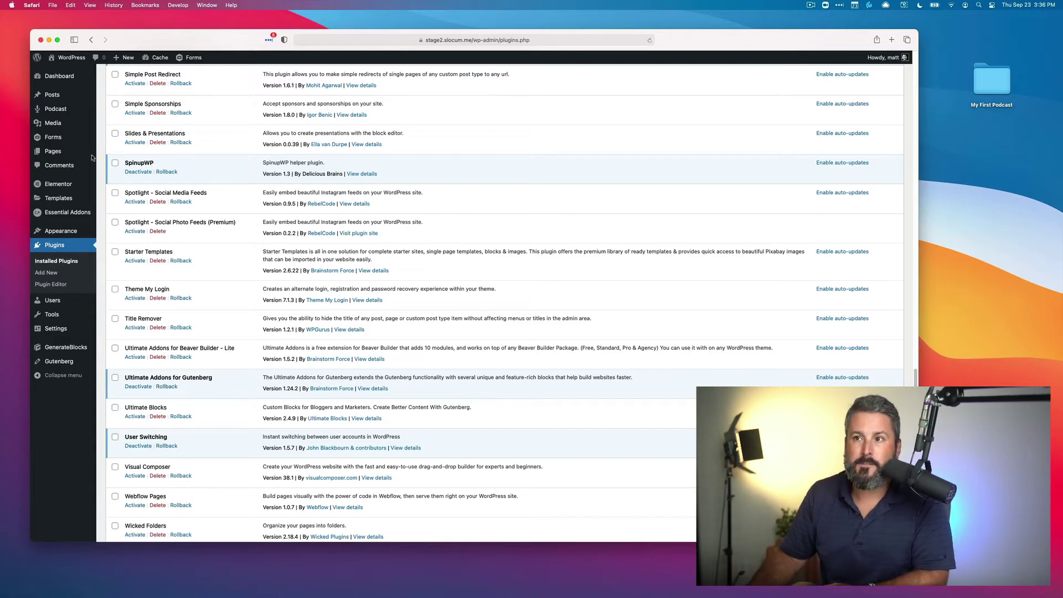
From All Pages, create a page titled 'Gutenberg podcasts', publish it and view it live.
mouse_move(65, 151)
left_click(119, 155)
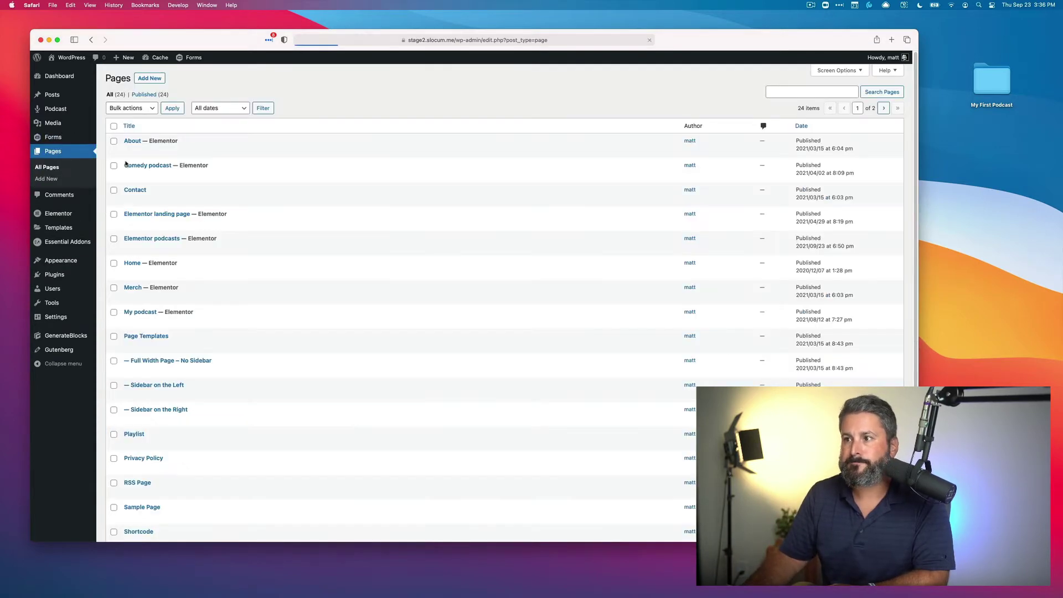
left_click(155, 81)
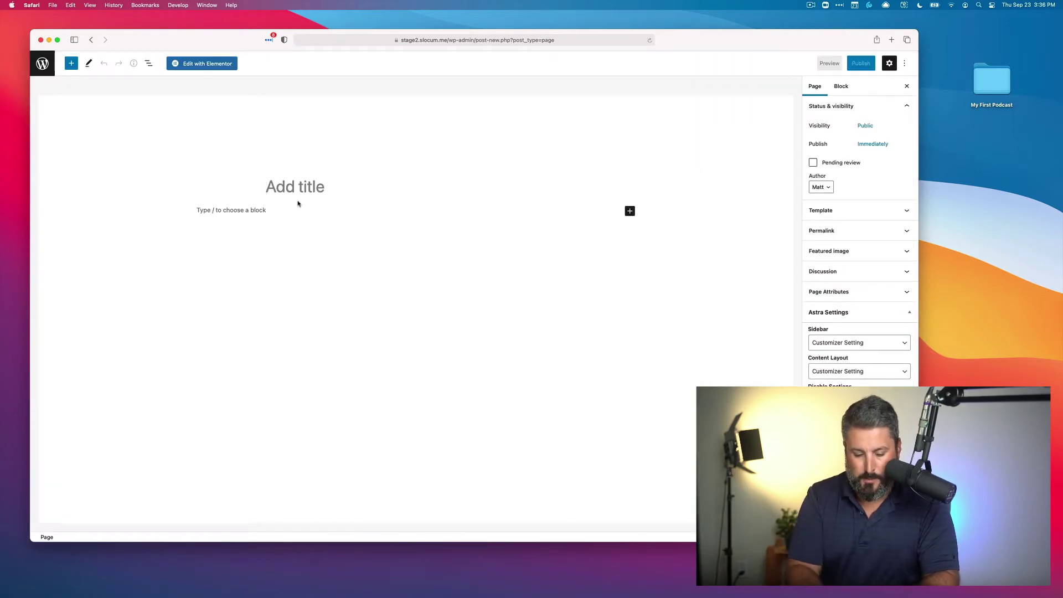
type("Gutenberg")
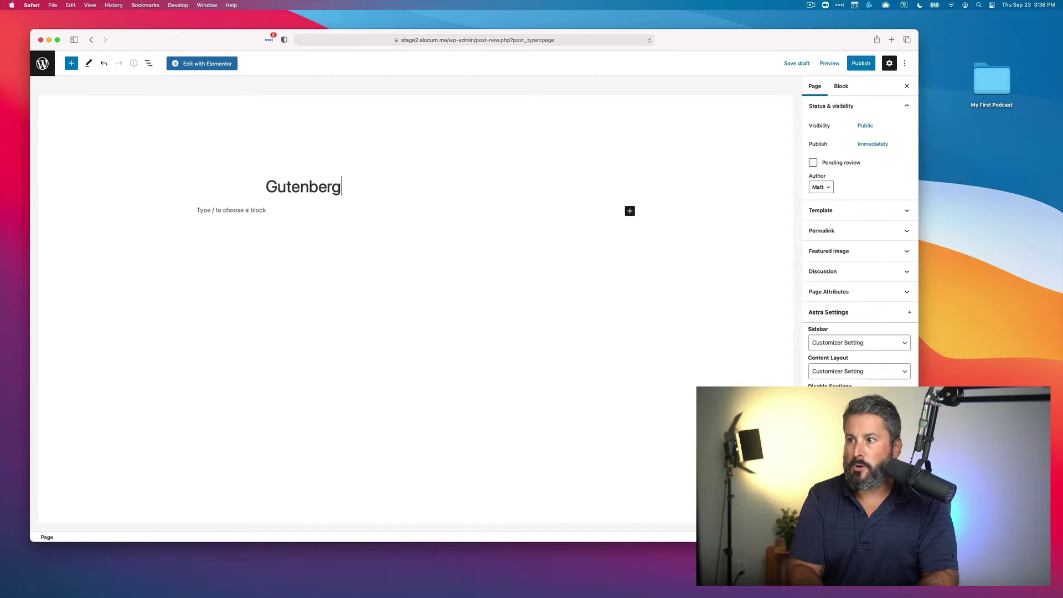
type(" podcasts")
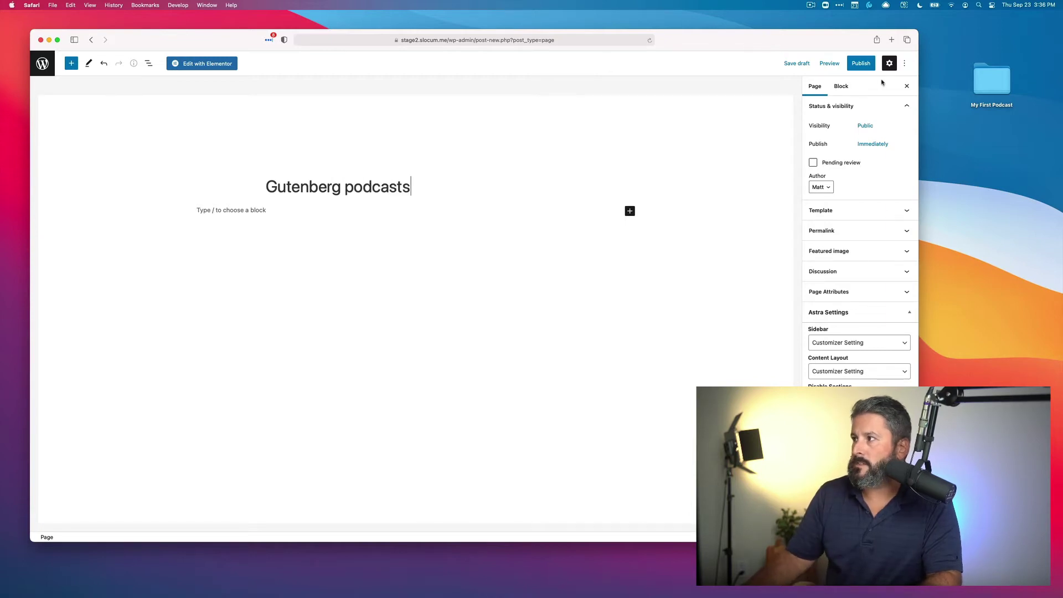
left_click(862, 67)
left_click(848, 67)
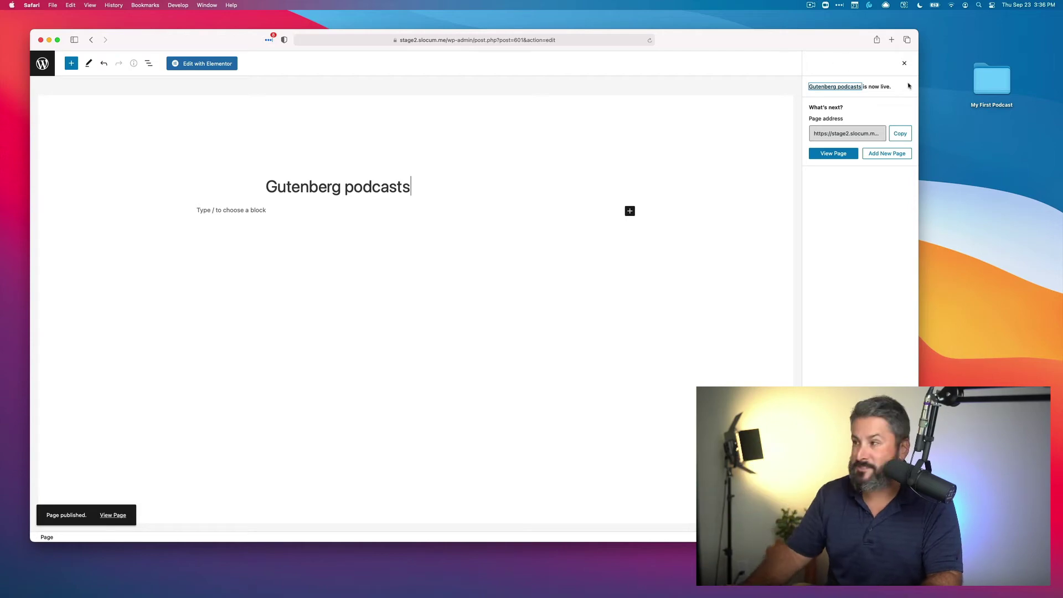
left_click(835, 155)
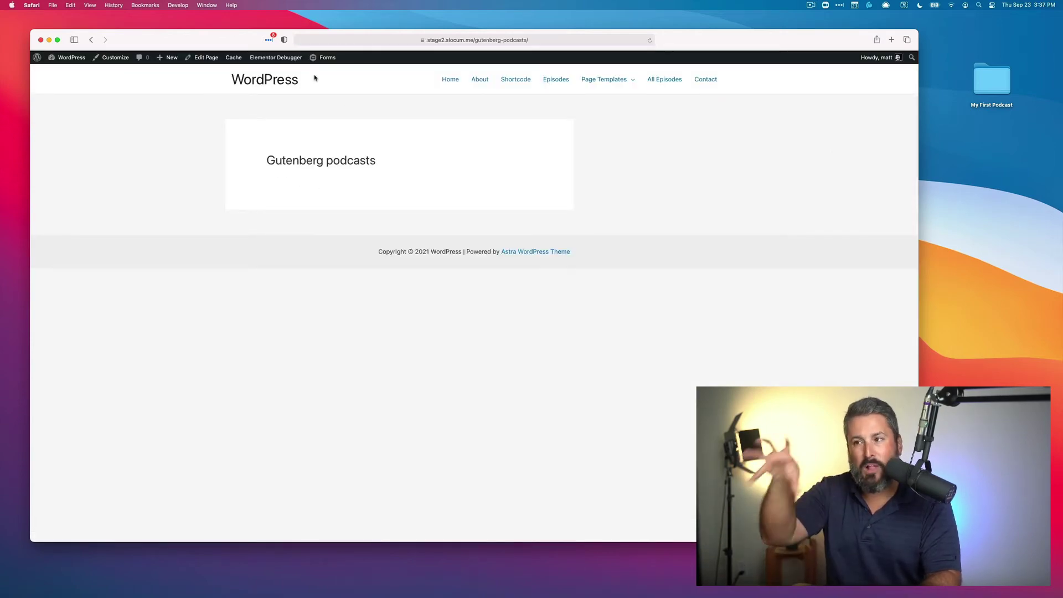
Edit the Gutenberg podcasts page and insert a Post Grid block below the title.
left_click(204, 58)
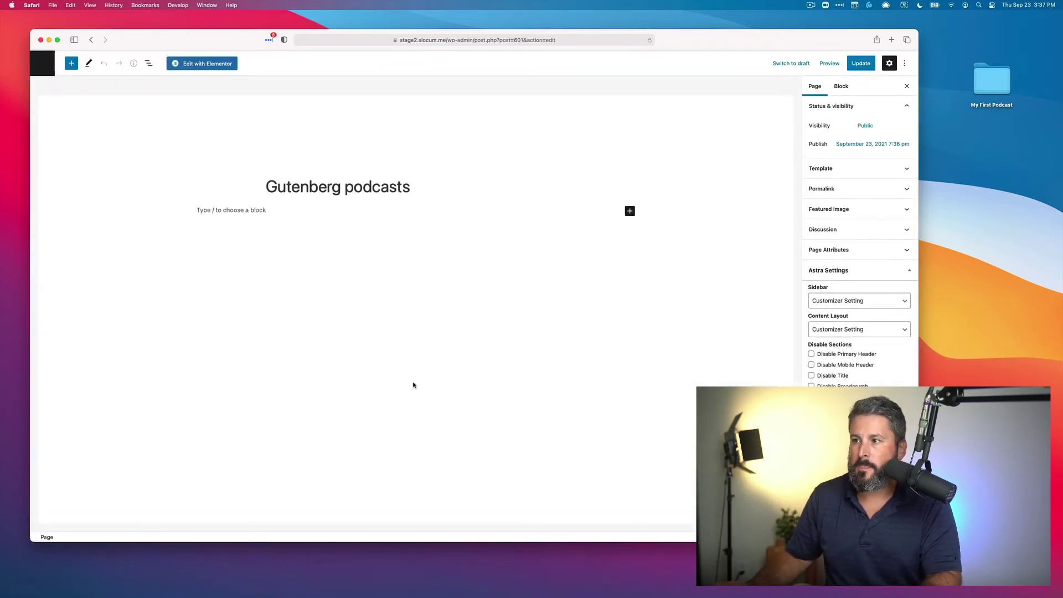
left_click(221, 230)
left_click(629, 211)
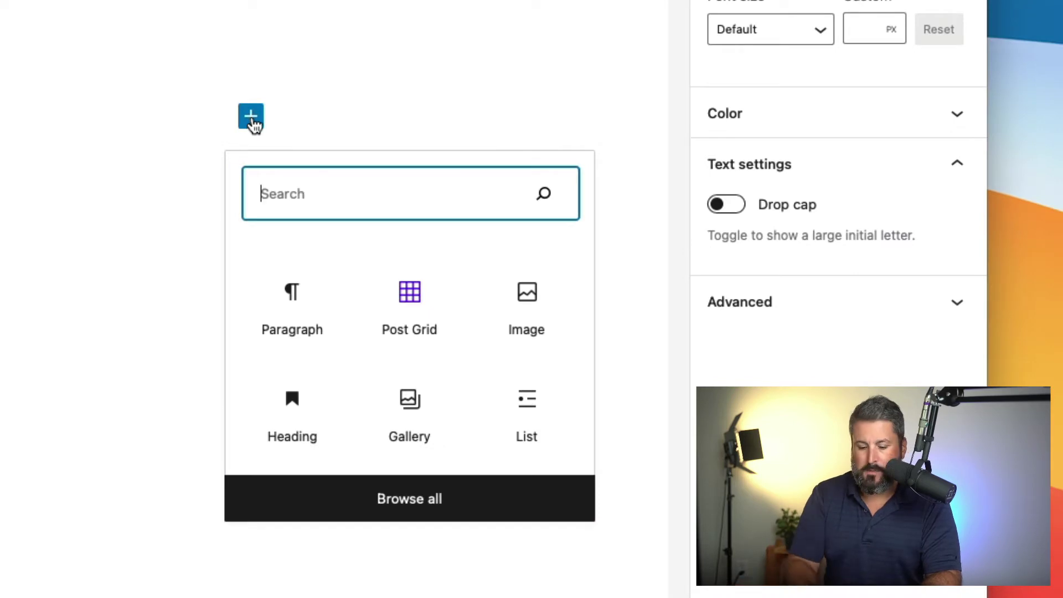
left_click(412, 313)
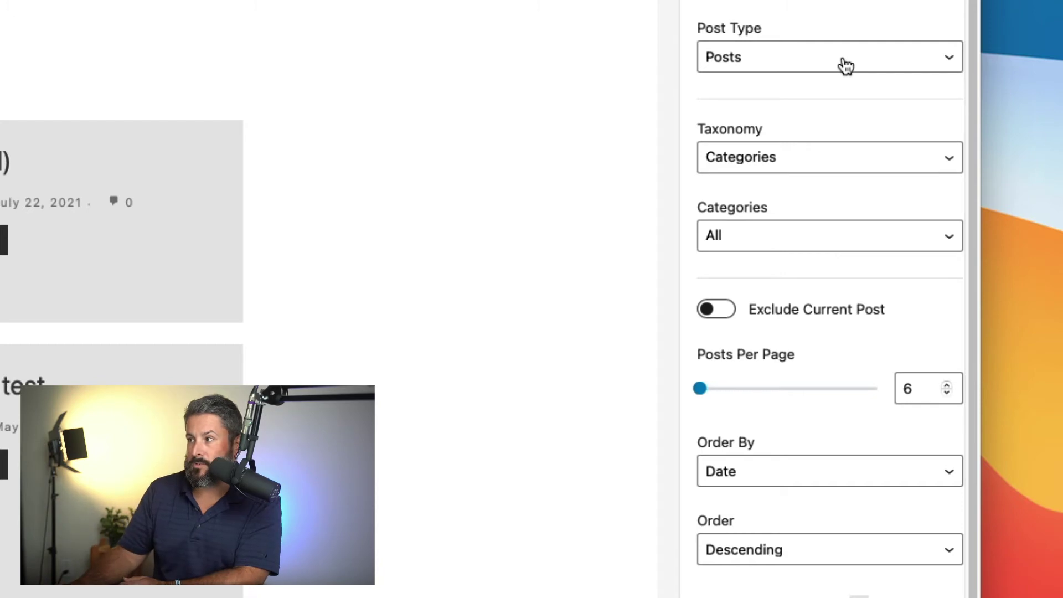
Set the Post Grid's post type to Podcast and its taxonomy to Podcast Series.
left_click(846, 66)
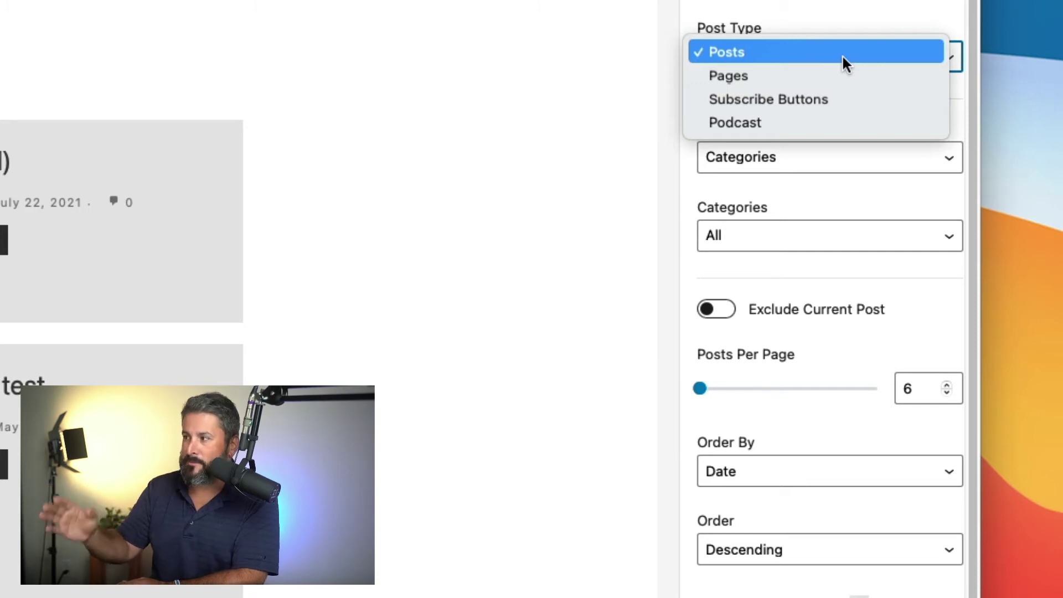
key("Escape")
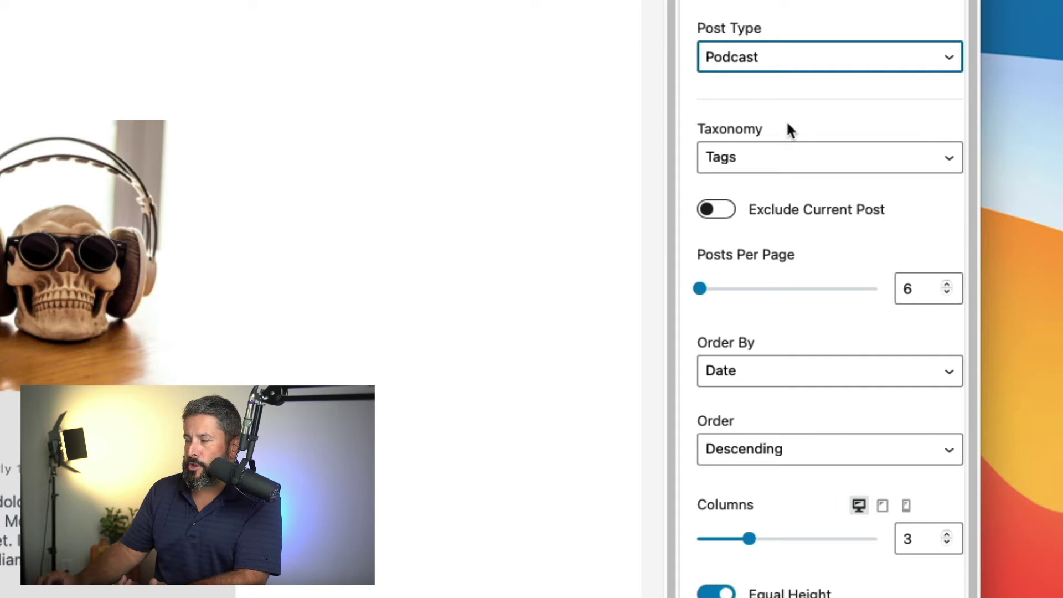
left_click(785, 161)
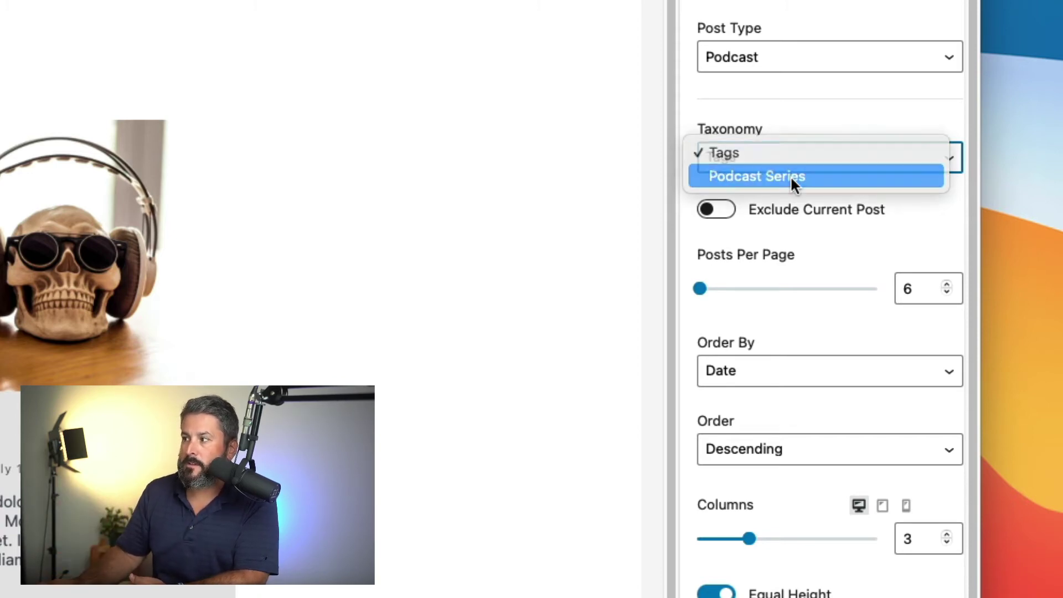
left_click(792, 177)
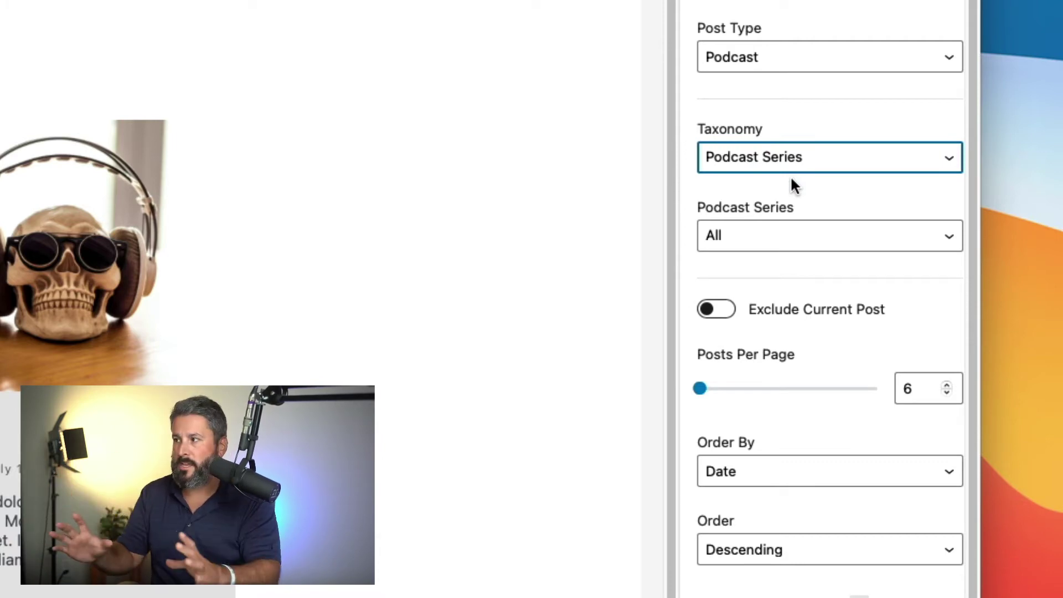
Filter the grid by podcast series, choosing Series A and then Series B.
left_click(823, 227)
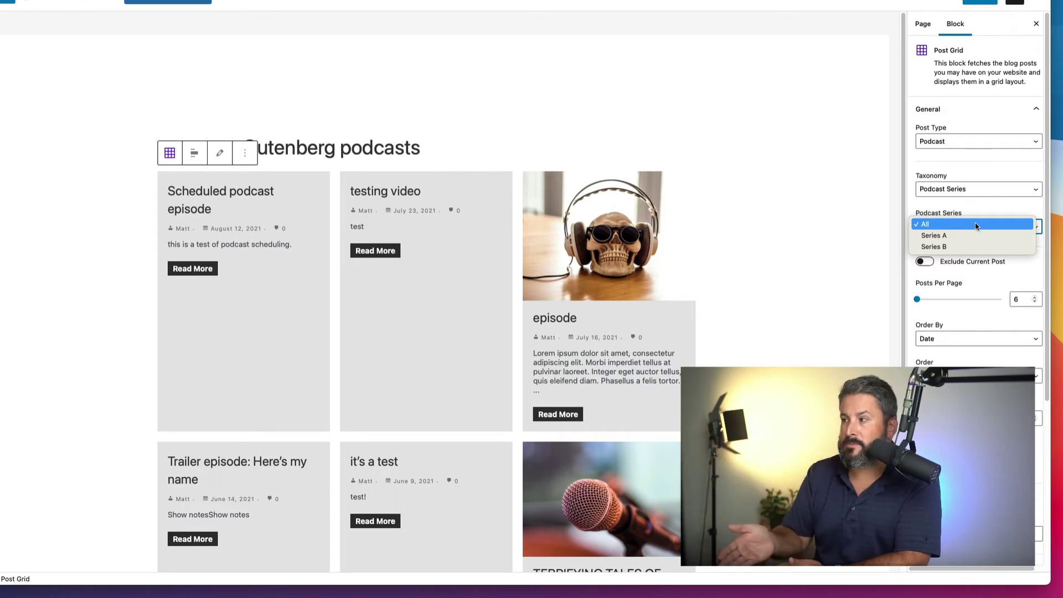
left_click(964, 238)
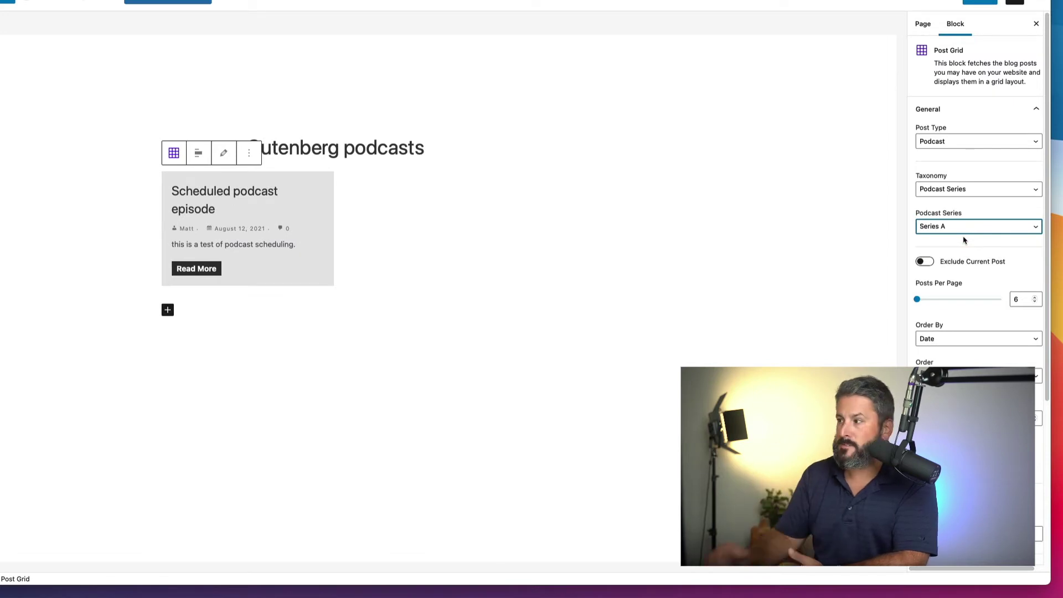
left_click(970, 231)
left_click(965, 236)
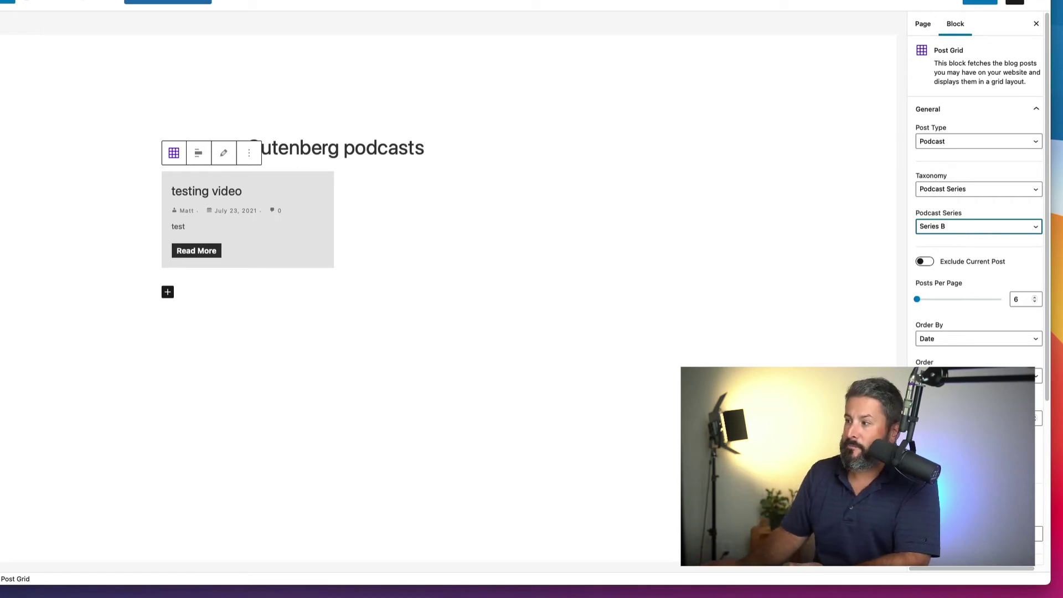
left_click(961, 227)
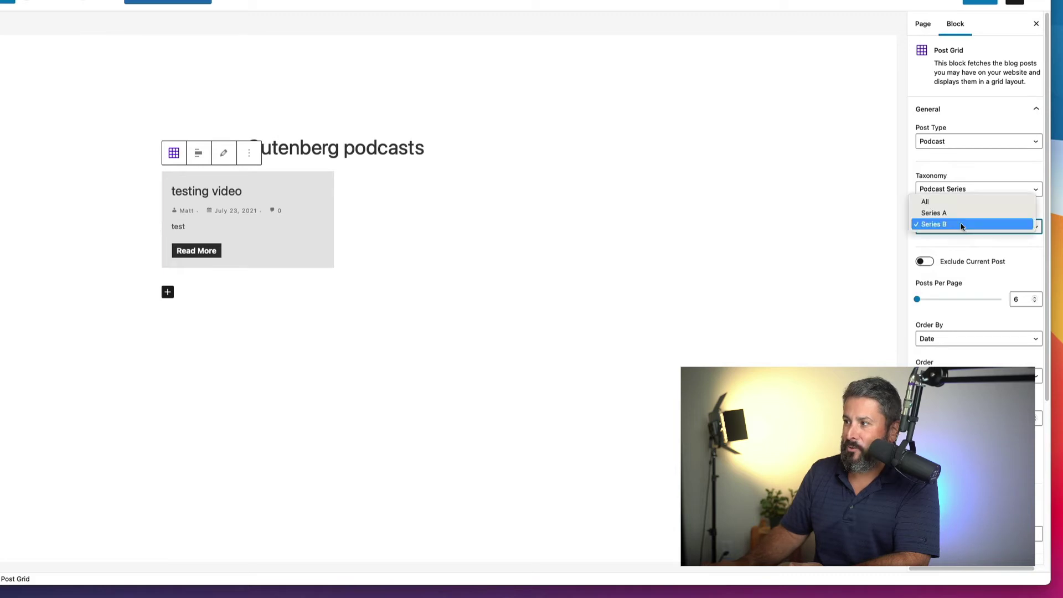
Switch the grid back to Series A, update the page, and preview it in a new tab.
left_click(961, 214)
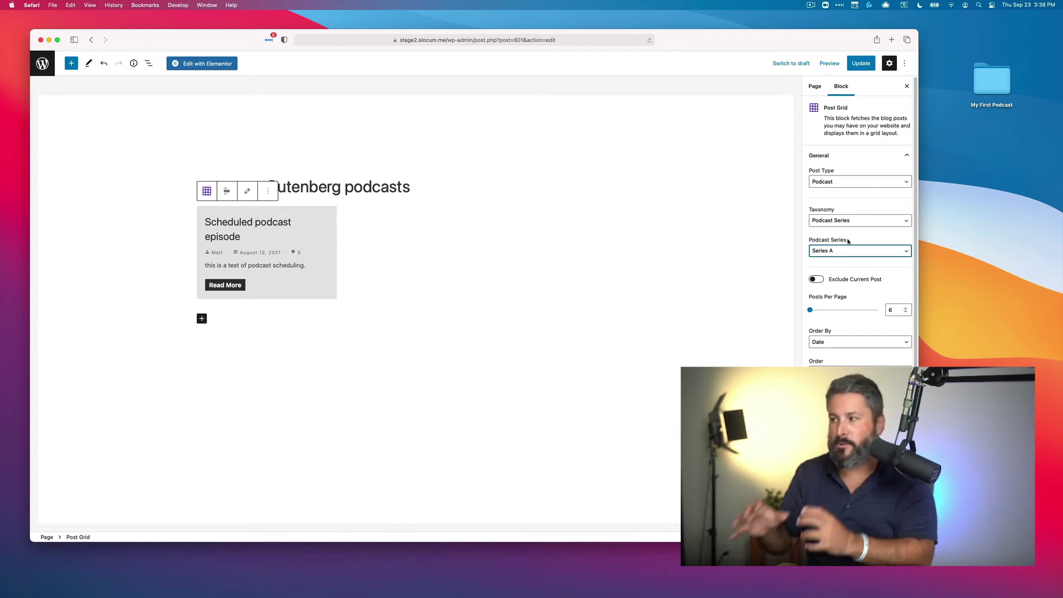
left_click(861, 65)
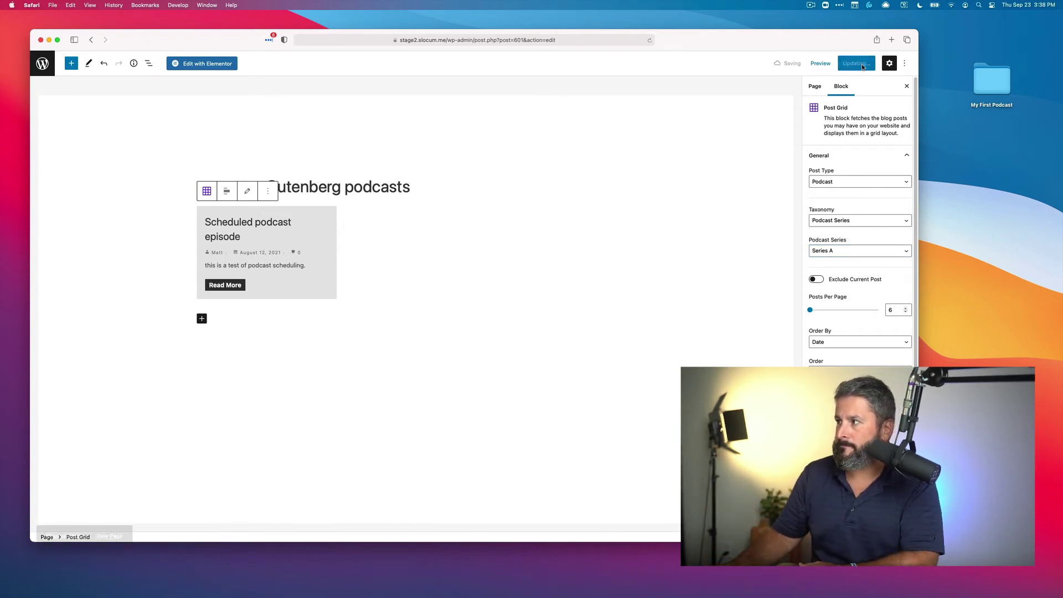
left_click(828, 66)
left_click(787, 140)
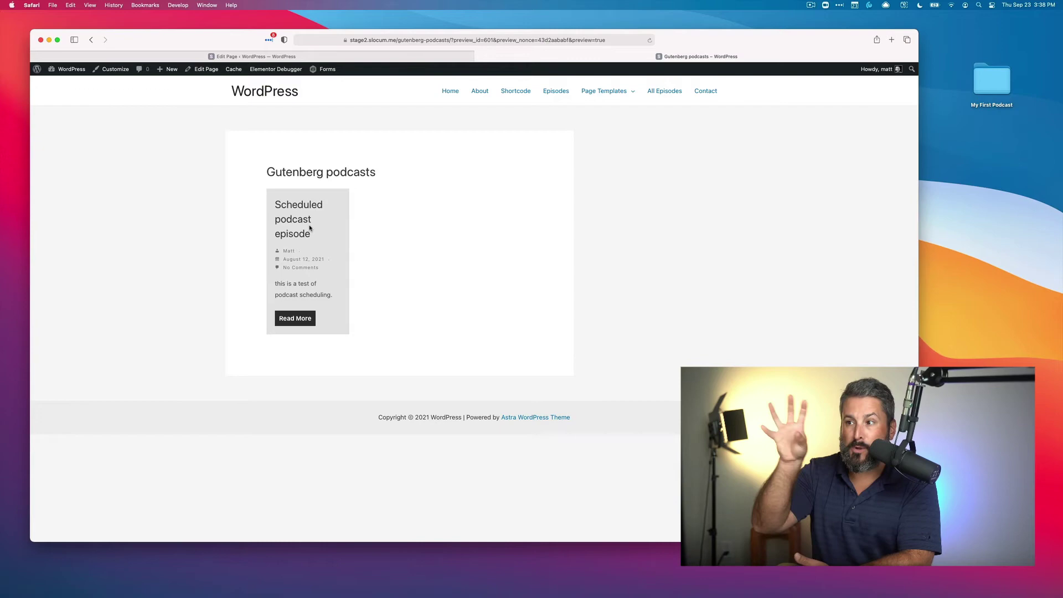
left_click(291, 210)
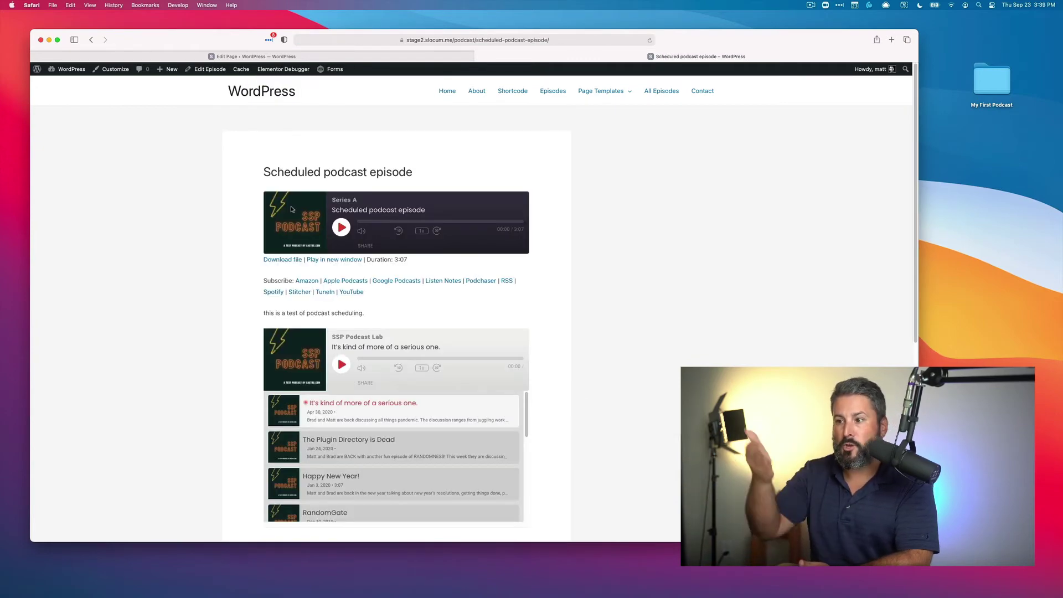
left_click(92, 40)
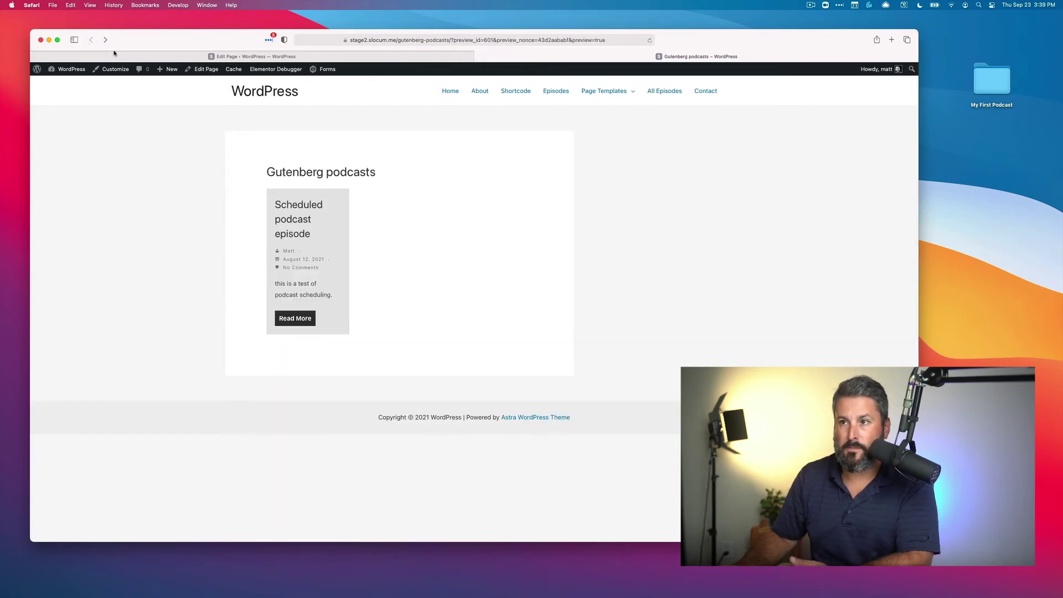
Set the Gutenberg podcasts page template to Elementor Full Width and update the page.
left_click(200, 69)
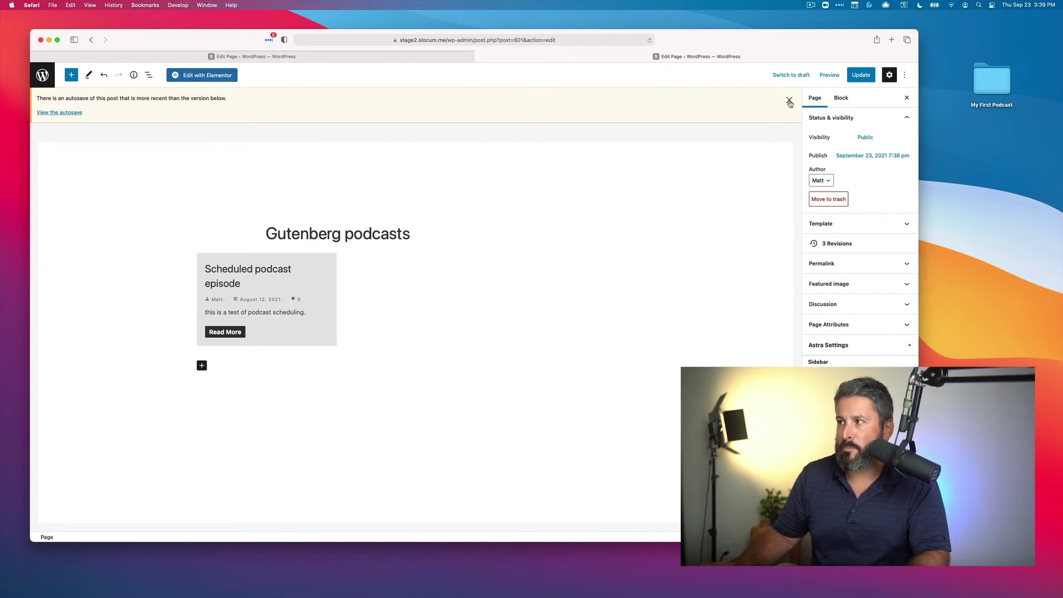
left_click(790, 101)
left_click(430, 251)
left_click(458, 211)
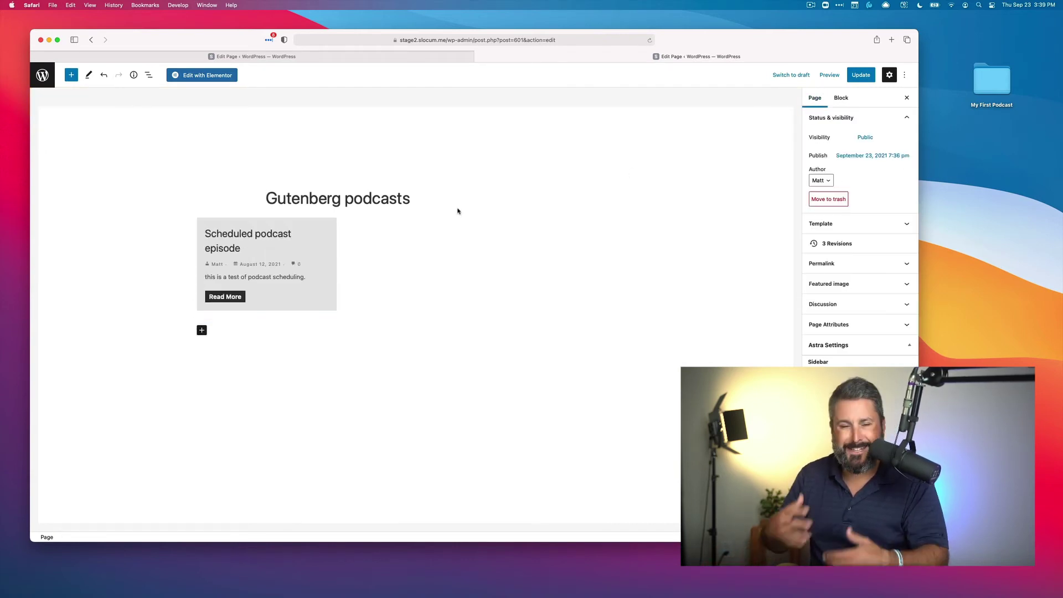
left_click(832, 226)
left_click(852, 241)
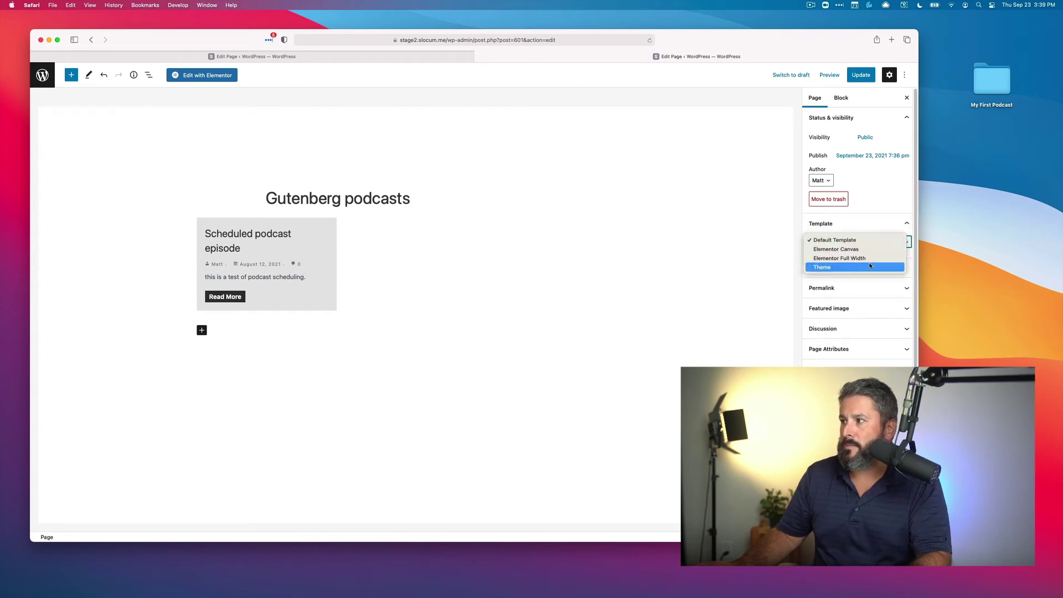
left_click(872, 258)
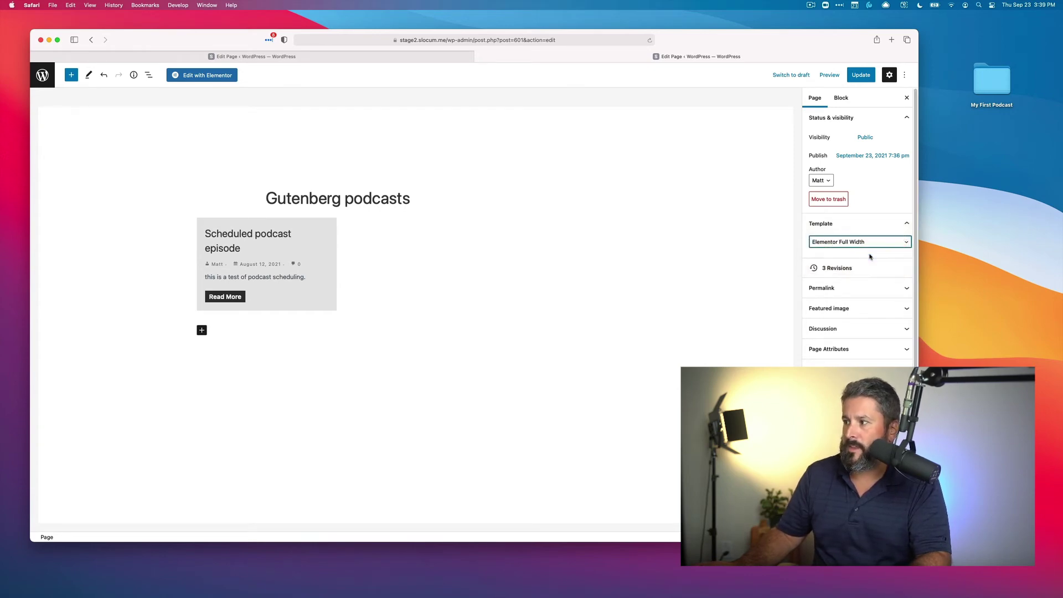
left_click(861, 75)
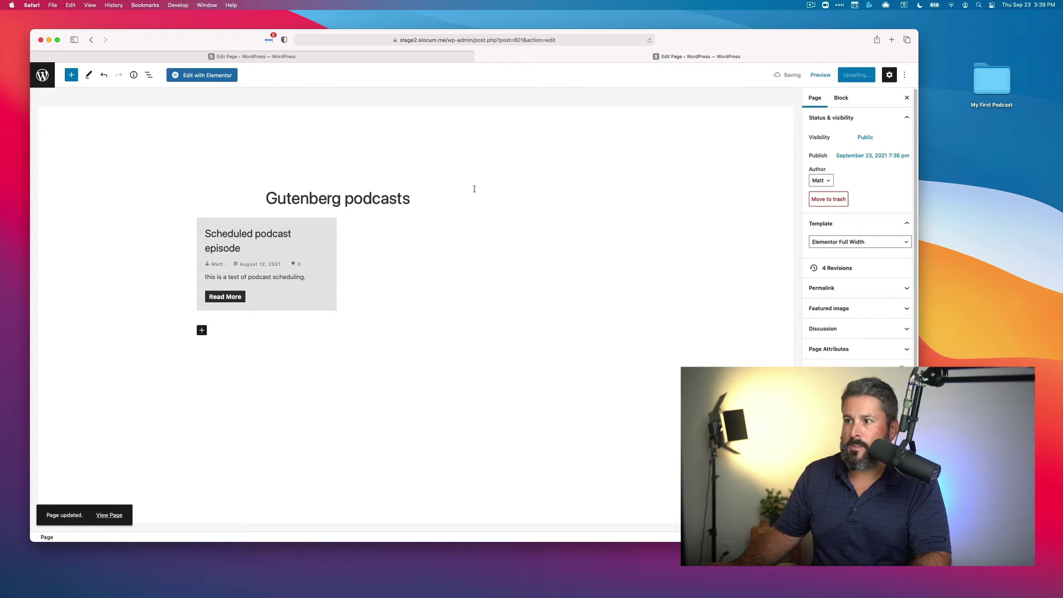
Insert a heading via /heading reading 'Listen to our latest series' and centre its text.
key("Return")
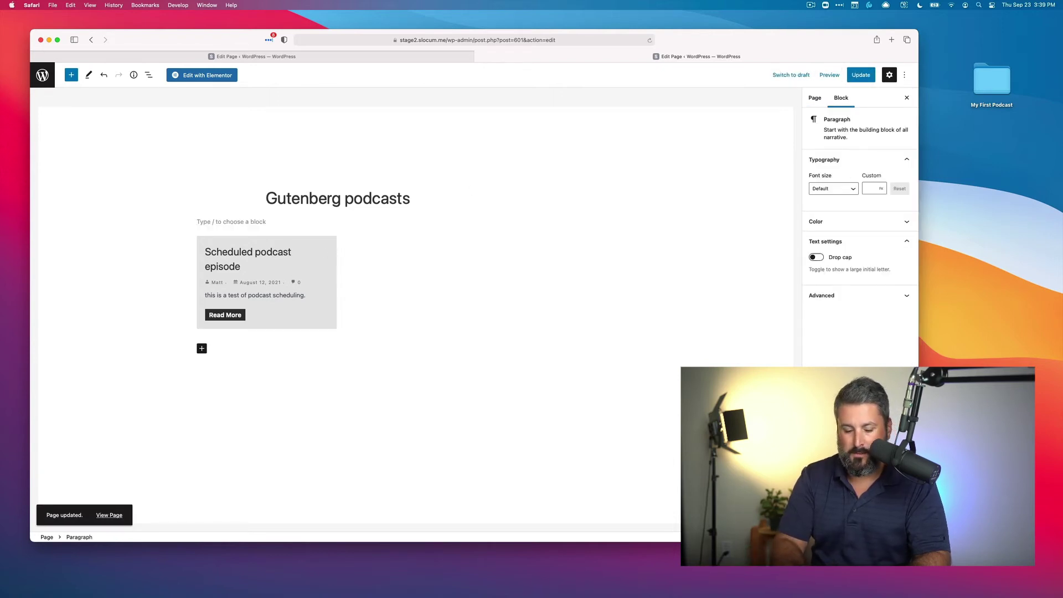
type("/head")
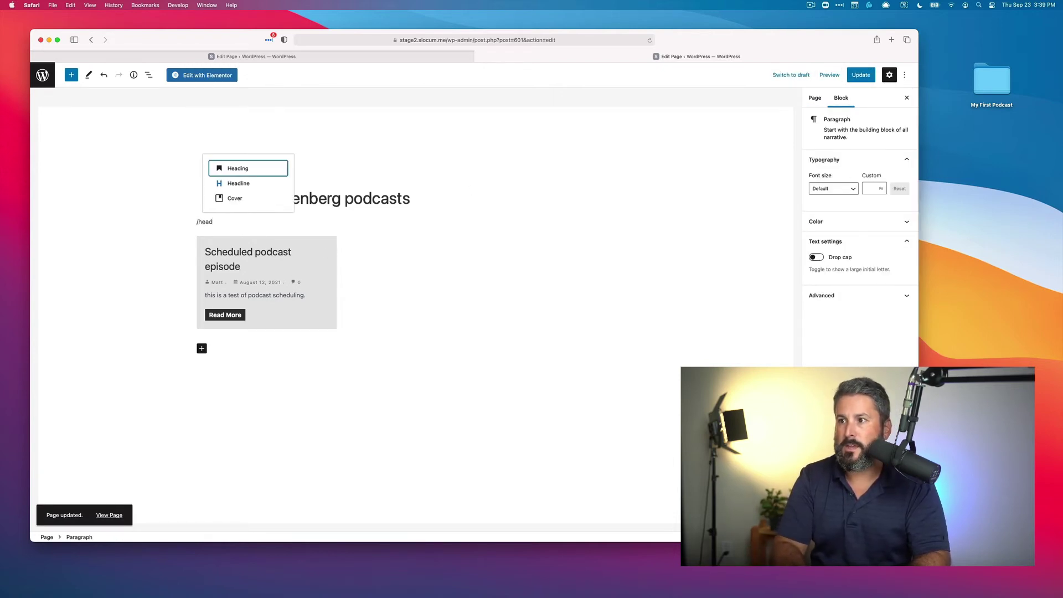
key("Return")
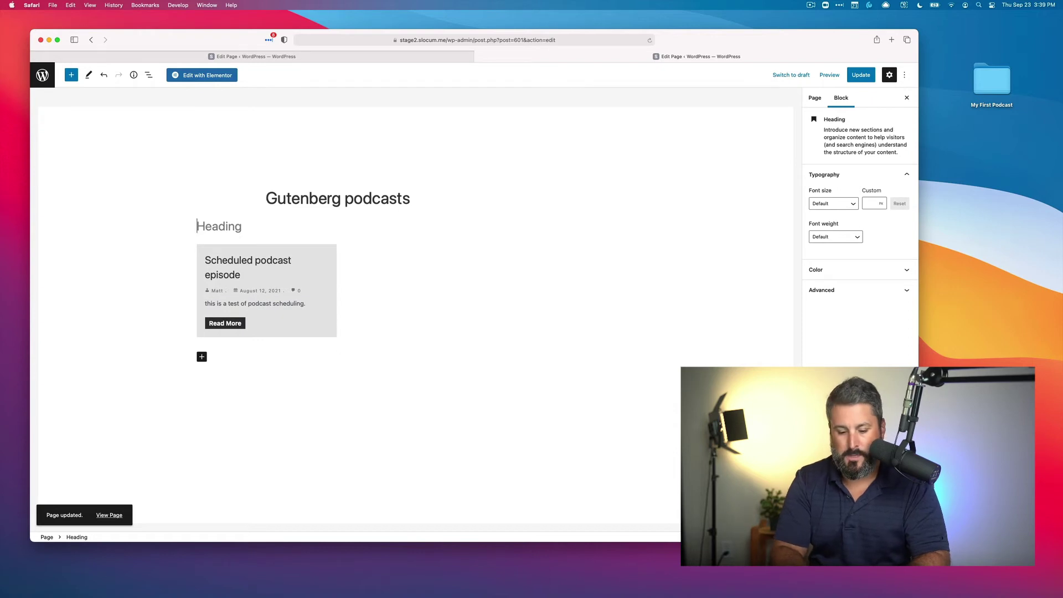
type("Listen to our latest series")
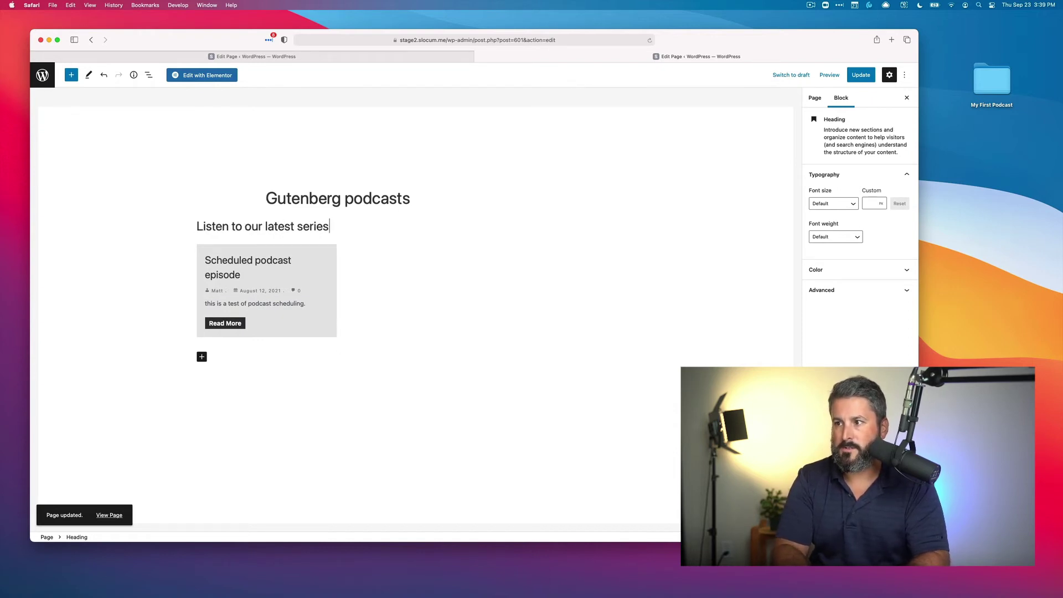
key("super+a")
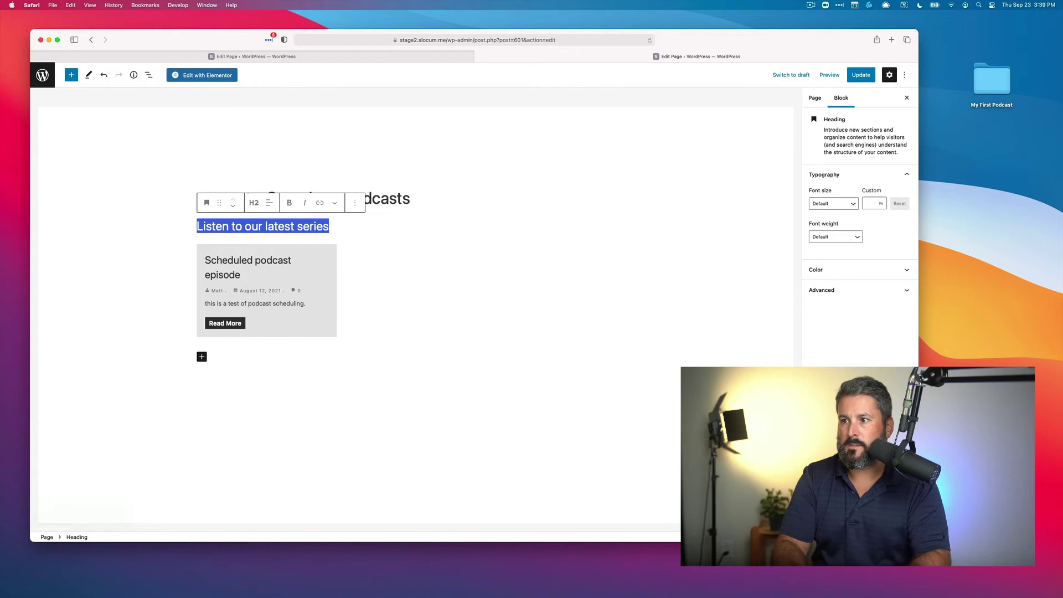
left_click(358, 227)
left_click(268, 203)
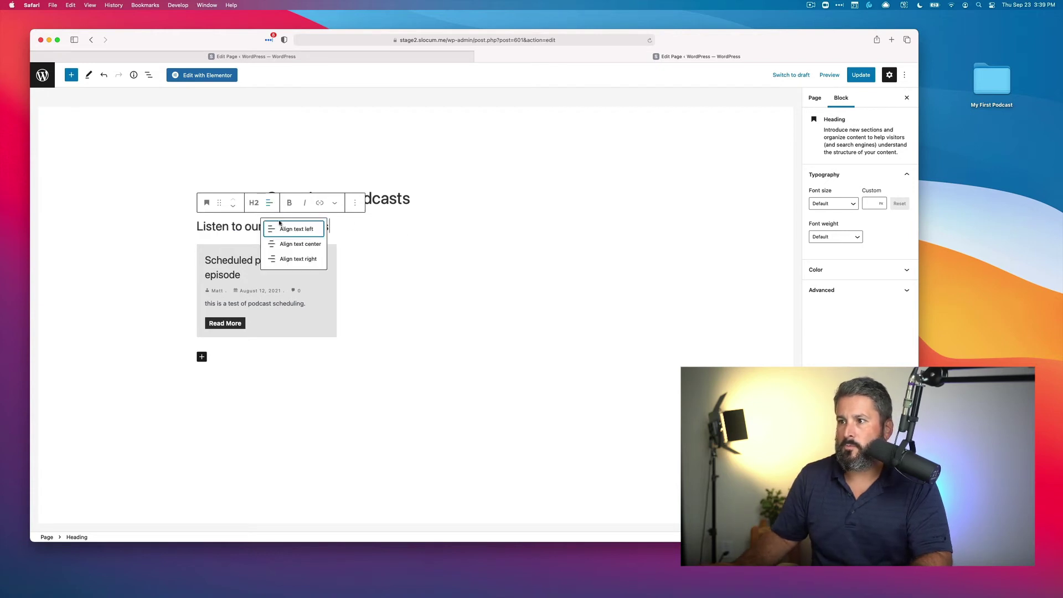
left_click(287, 245)
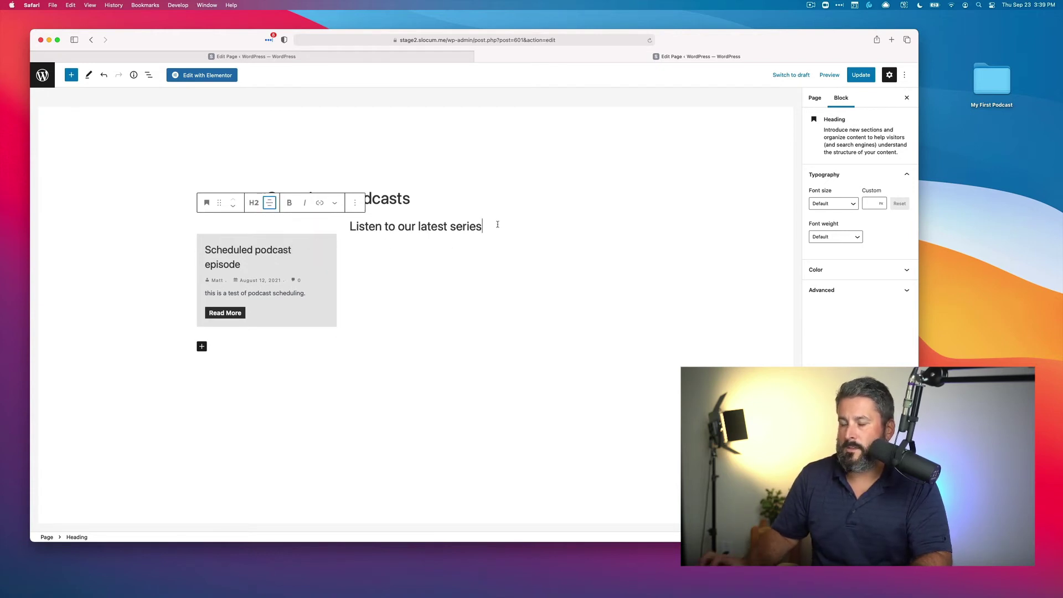
key("Down")
left_click(507, 231)
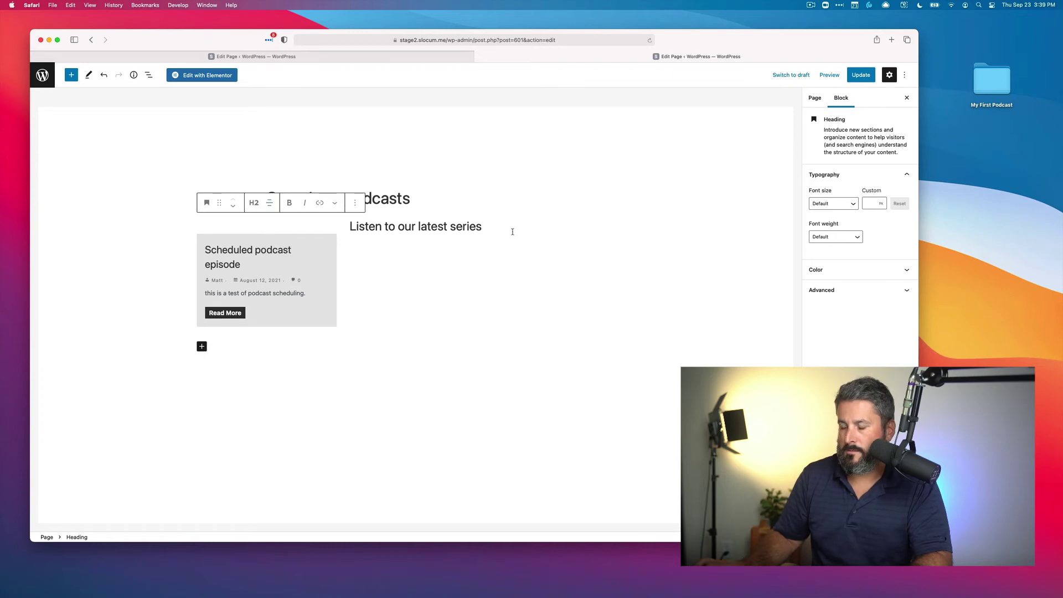
left_click(518, 270)
left_click(520, 226)
Insert an Image block below the heading with the Podcast Lab artwork from the Media Library.
key("Return")
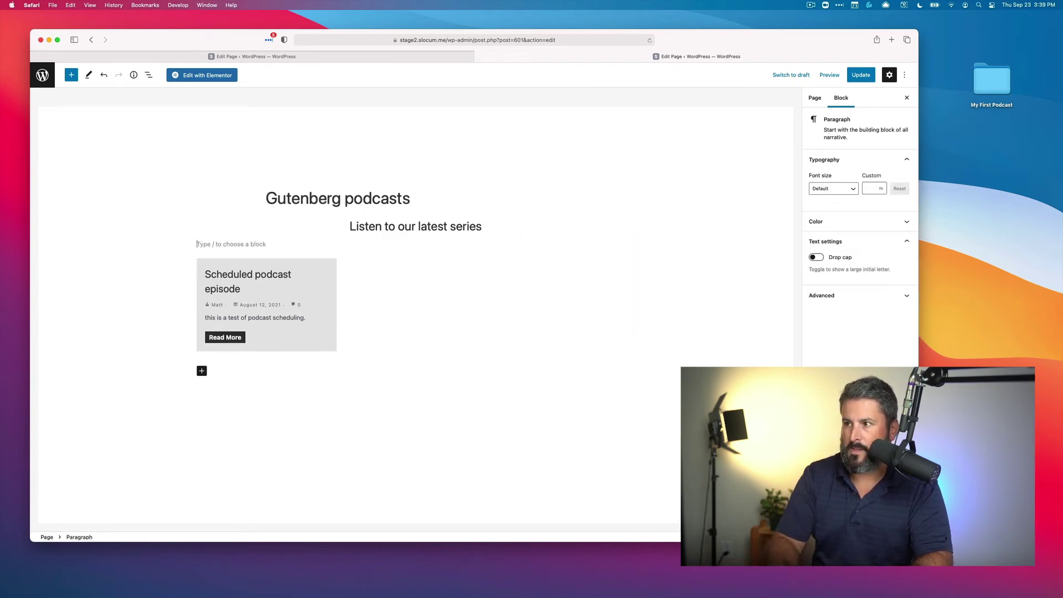
type("/image")
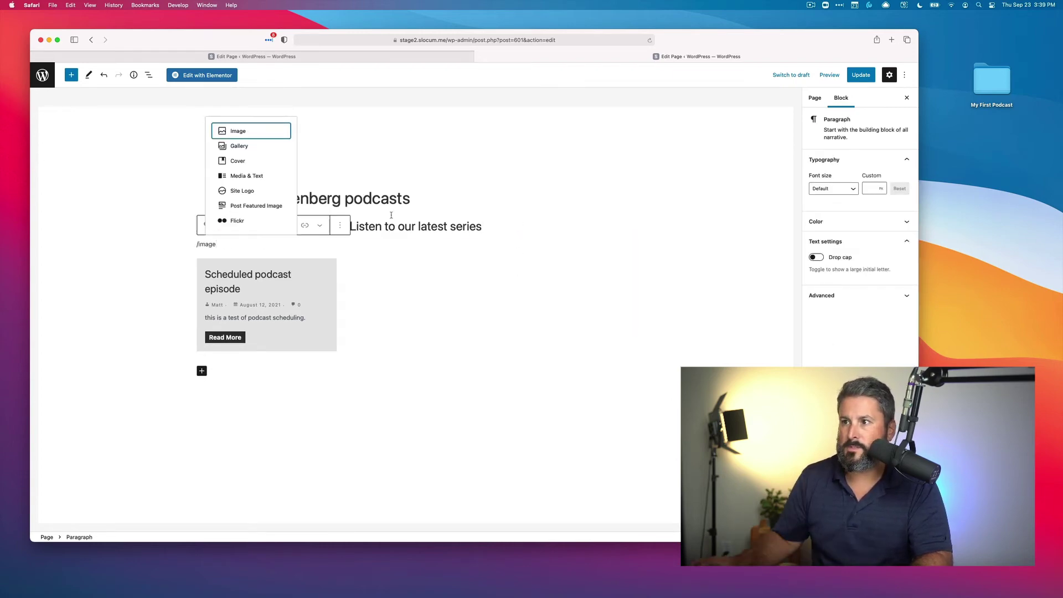
left_click(225, 135)
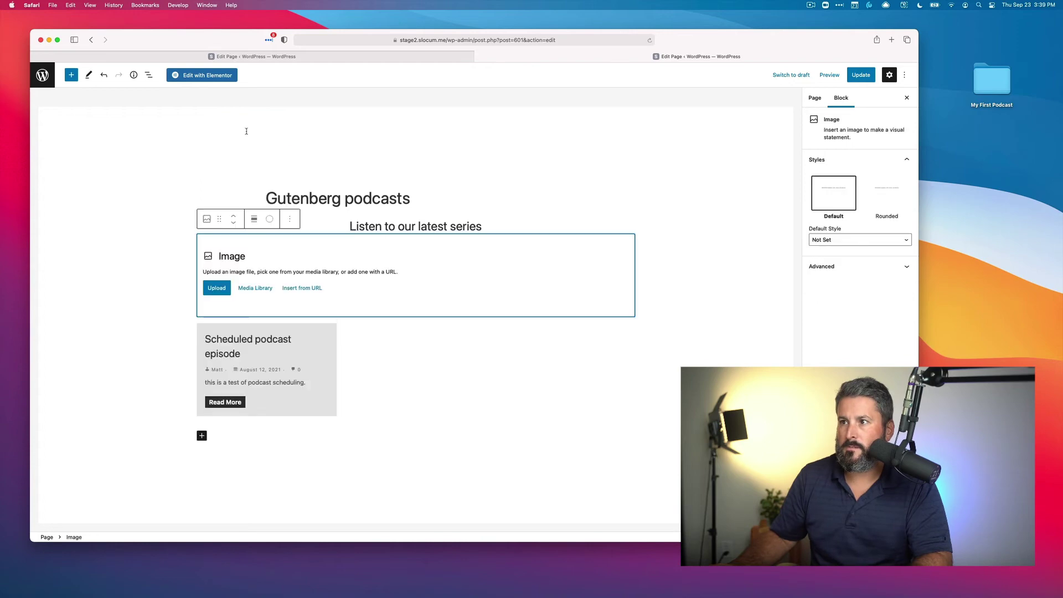
left_click(248, 289)
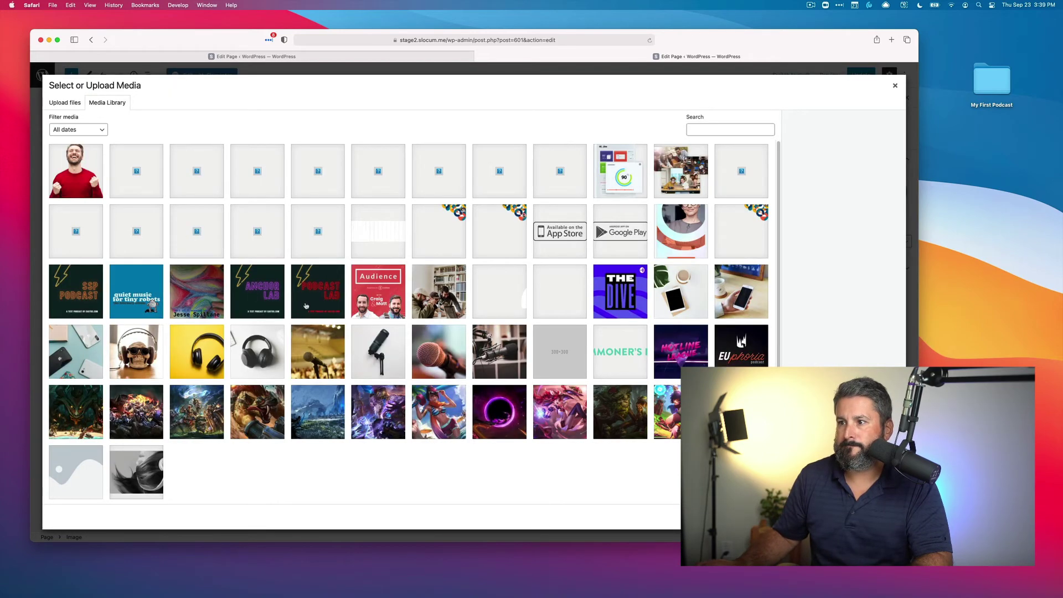
left_click(332, 292)
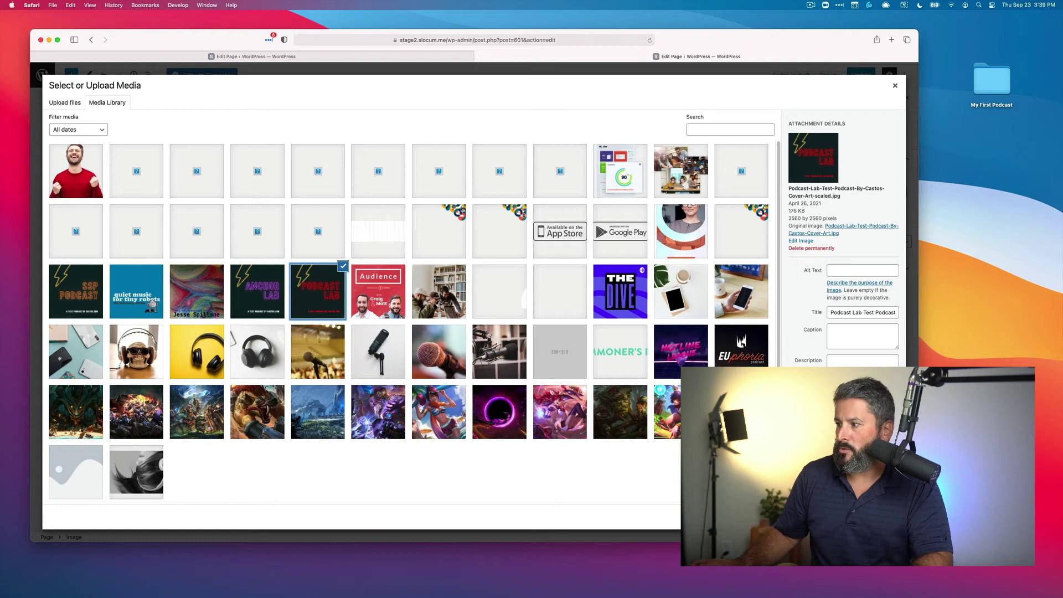
left_click(880, 516)
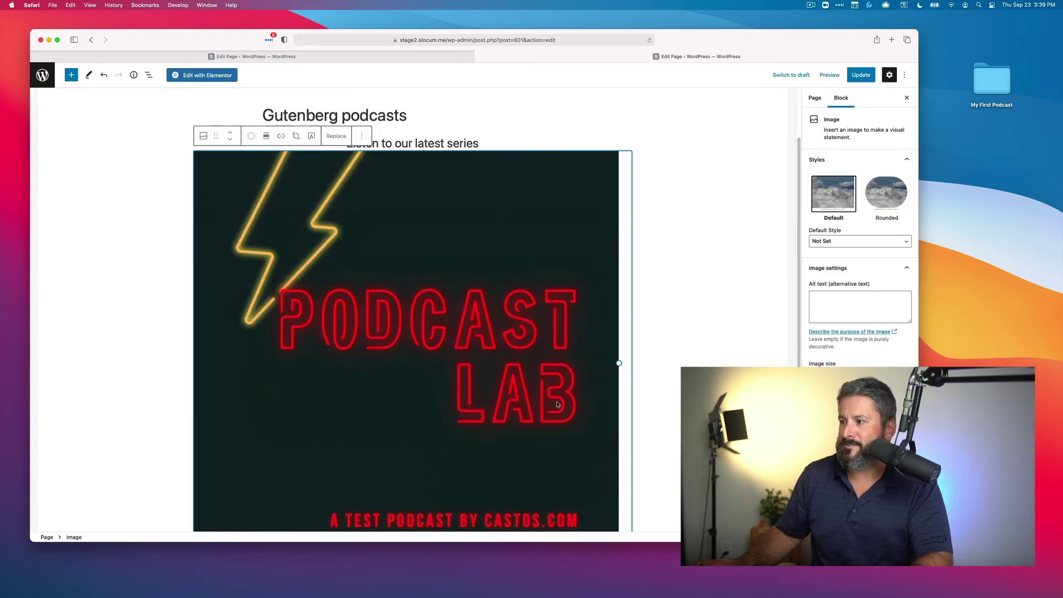
Narrow the Podcast Lab image and align it to the centre.
scroll(558, 404, "down", 3)
left_click_drag(619, 185, 408, 150)
left_click(267, 116)
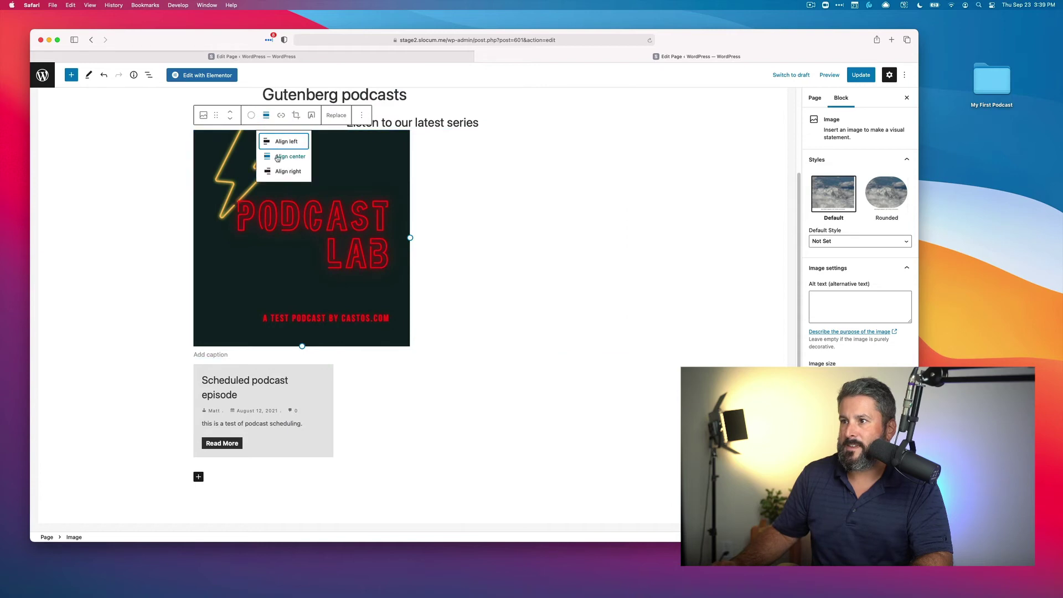
left_click(280, 158)
Update the page and scroll through its new-tab preview showing heading, artwork and episode card.
left_click(856, 79)
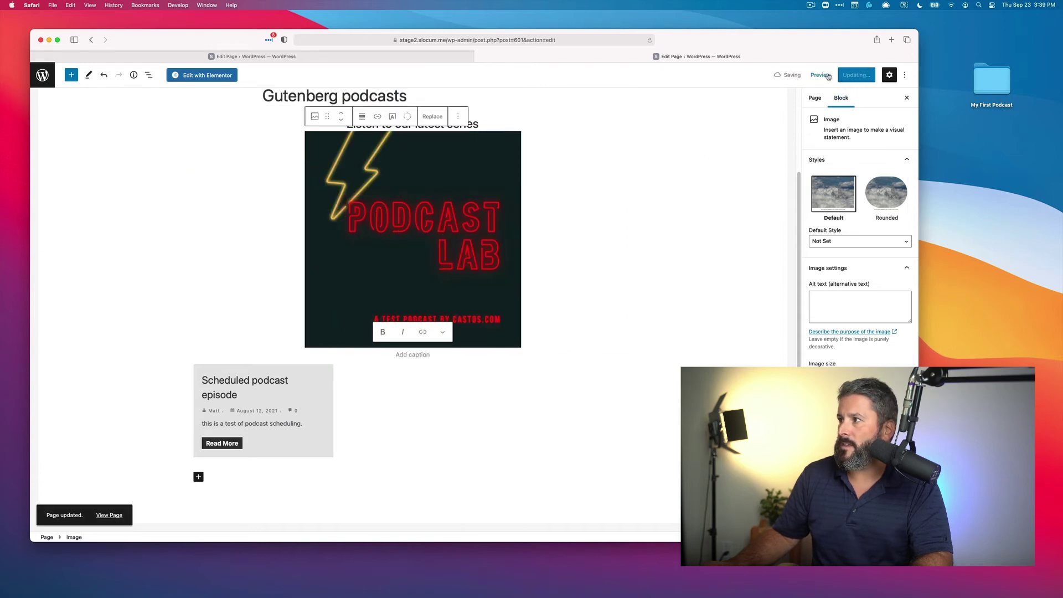
left_click(829, 76)
left_click(773, 150)
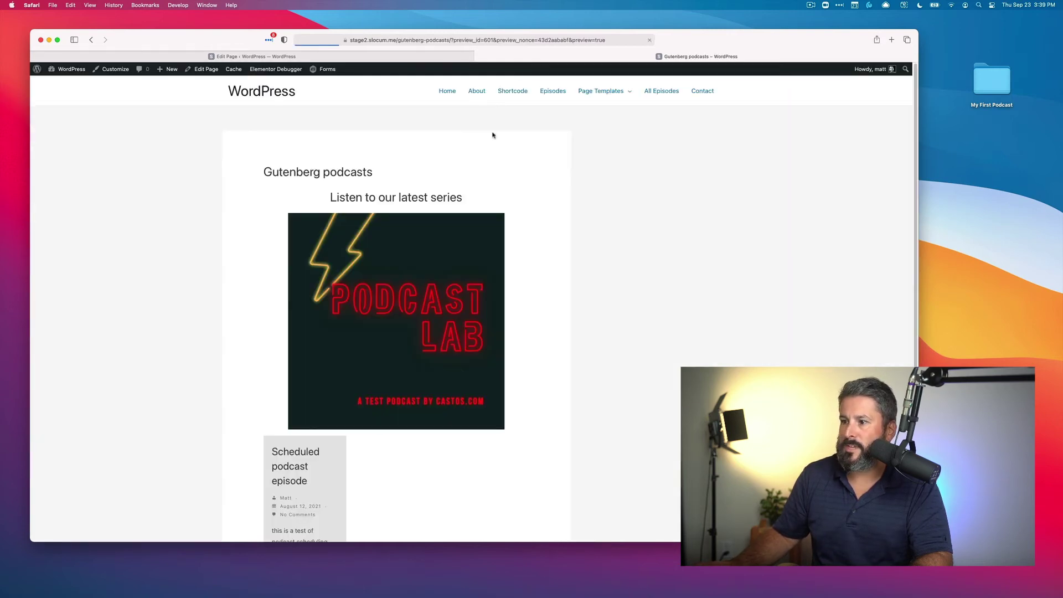
scroll(476, 177, "down", 3)
scroll(476, 186, "up", 3)
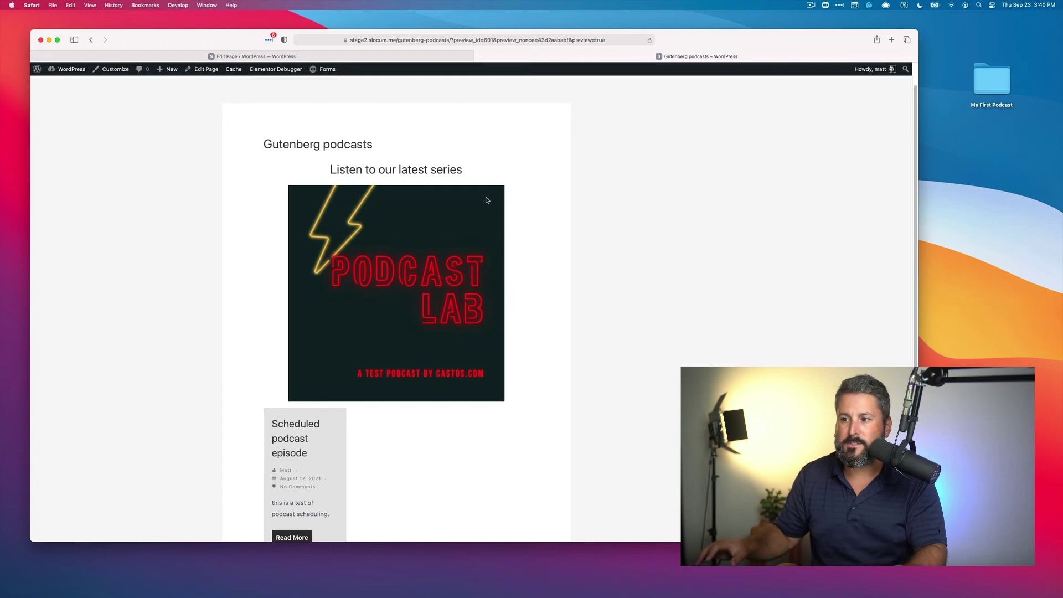
scroll(412, 264, "down", 4)
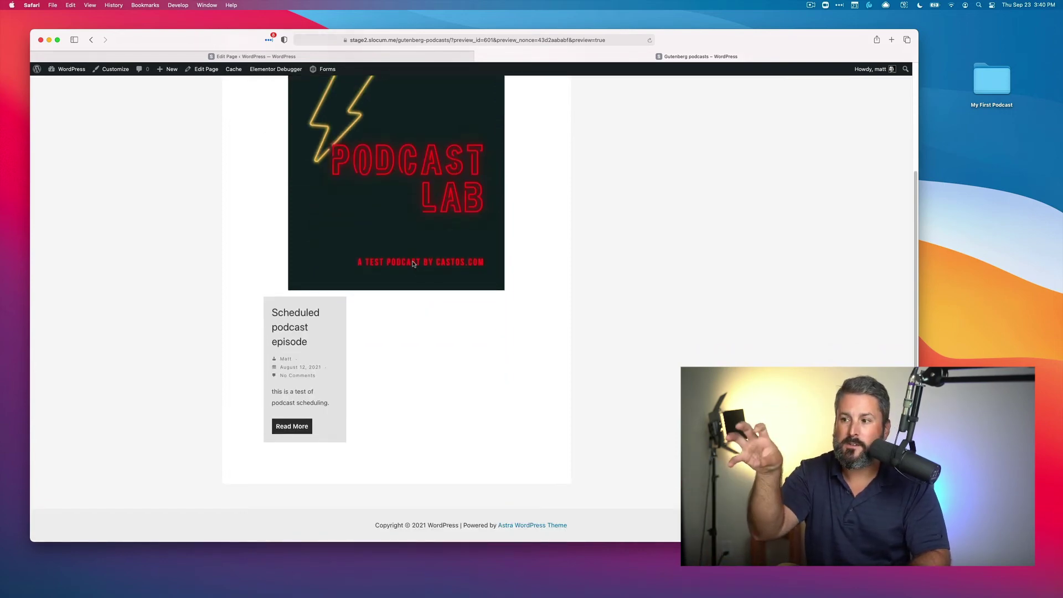
scroll(376, 200, "up", 5)
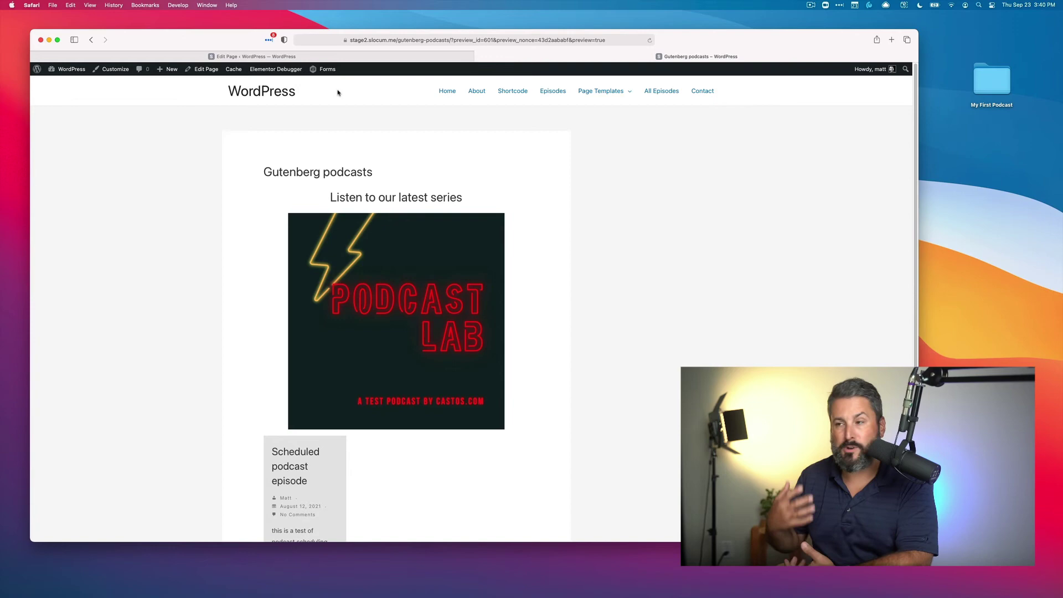
Check the Series A post grid in the Gutenberg podcasts editor, then exit via the WordPress logo.
mouse_move(287, 78)
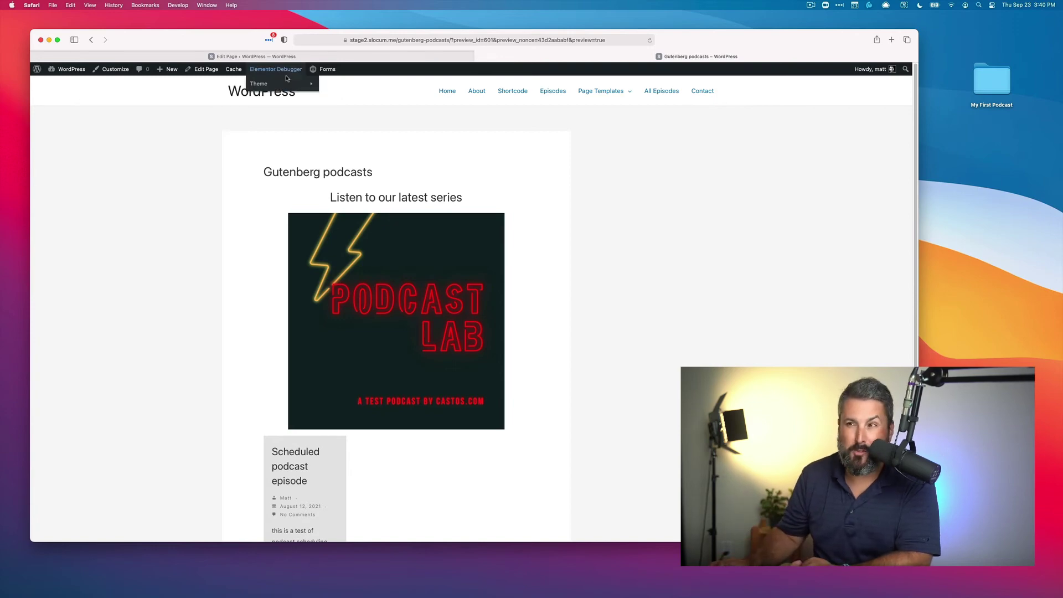
left_click(206, 70)
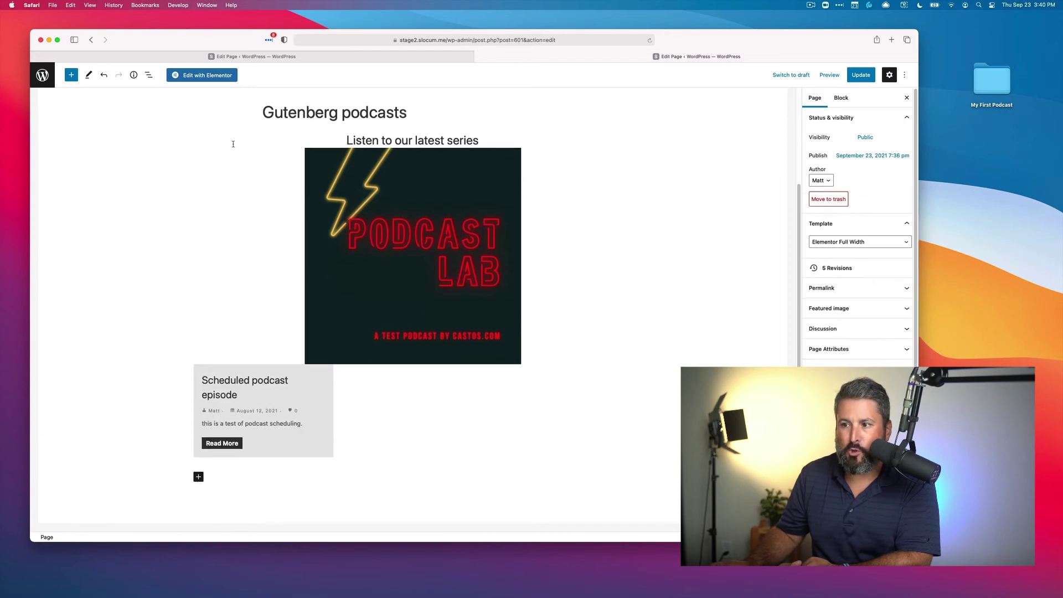
left_click(363, 403)
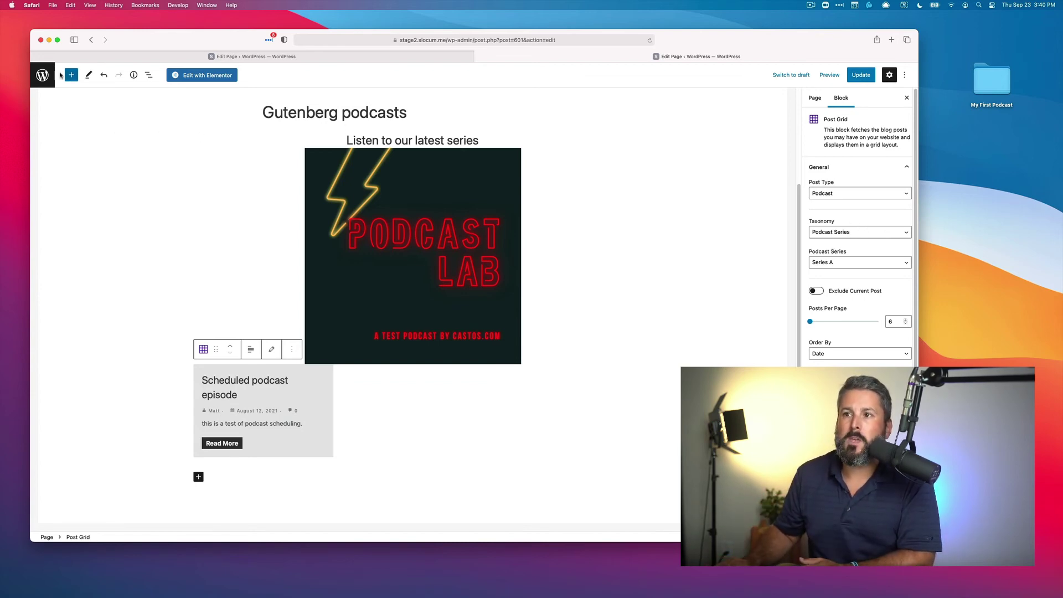
left_click(43, 75)
Leave the editor, find Essential Addons for Elementor in Installed Plugins, then go to All Pages.
left_click(552, 212)
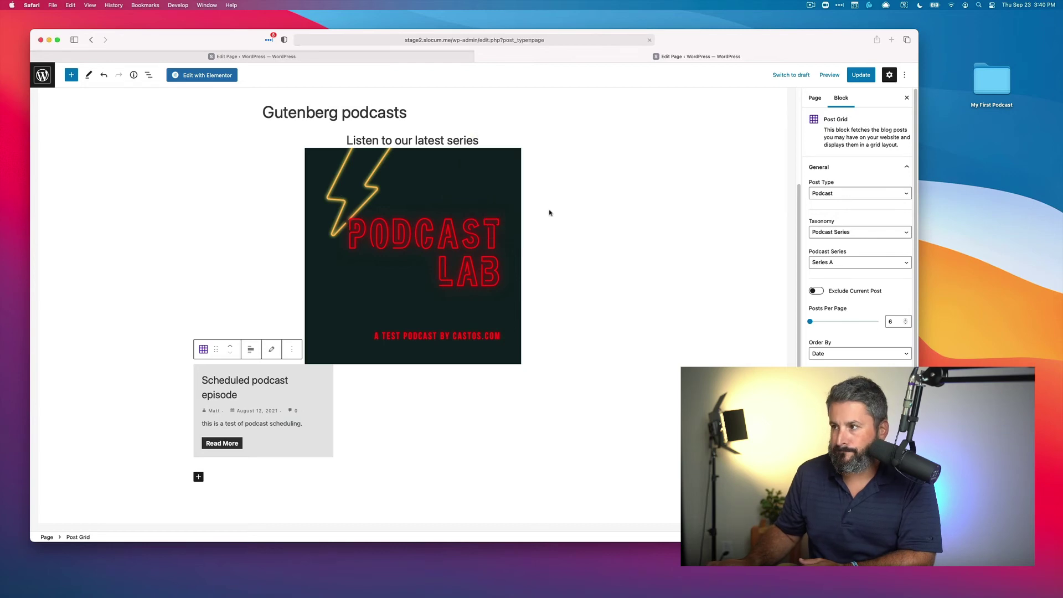
scroll(93, 359, "down", 1)
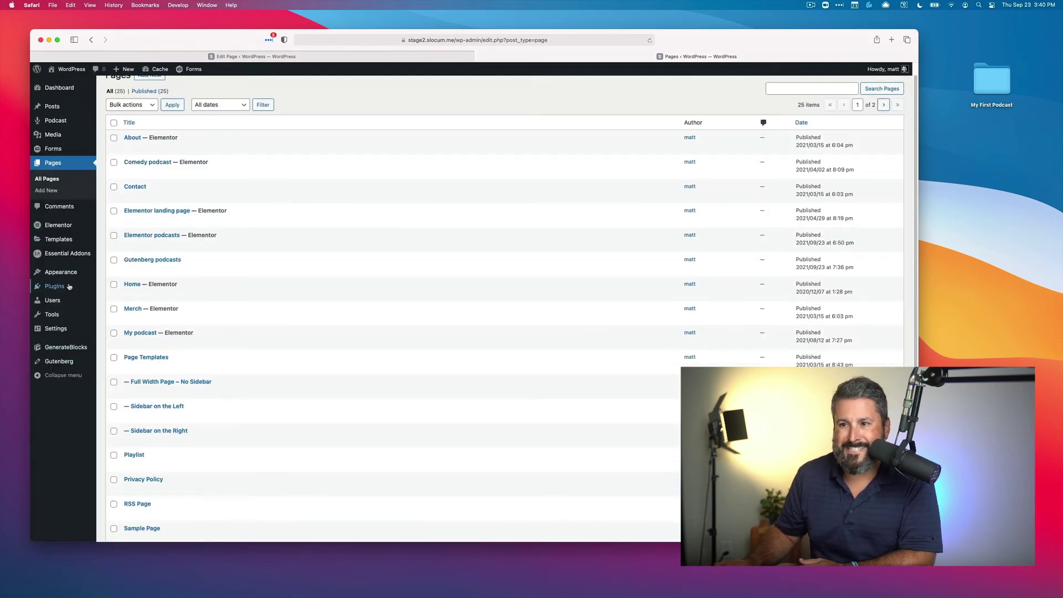
mouse_move(55, 287)
left_click(125, 287)
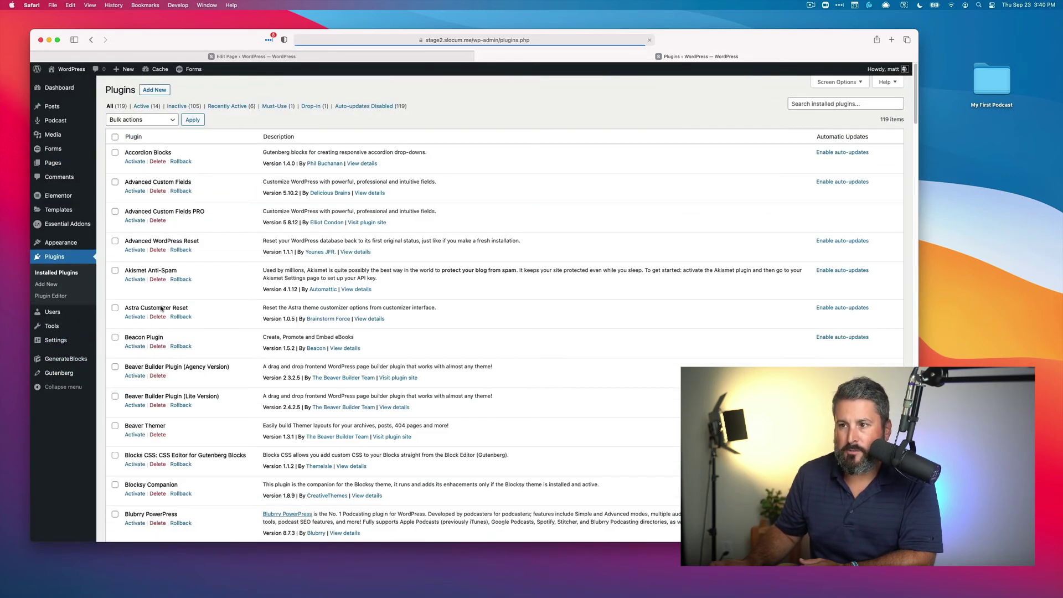
scroll(150, 311, "down", 10)
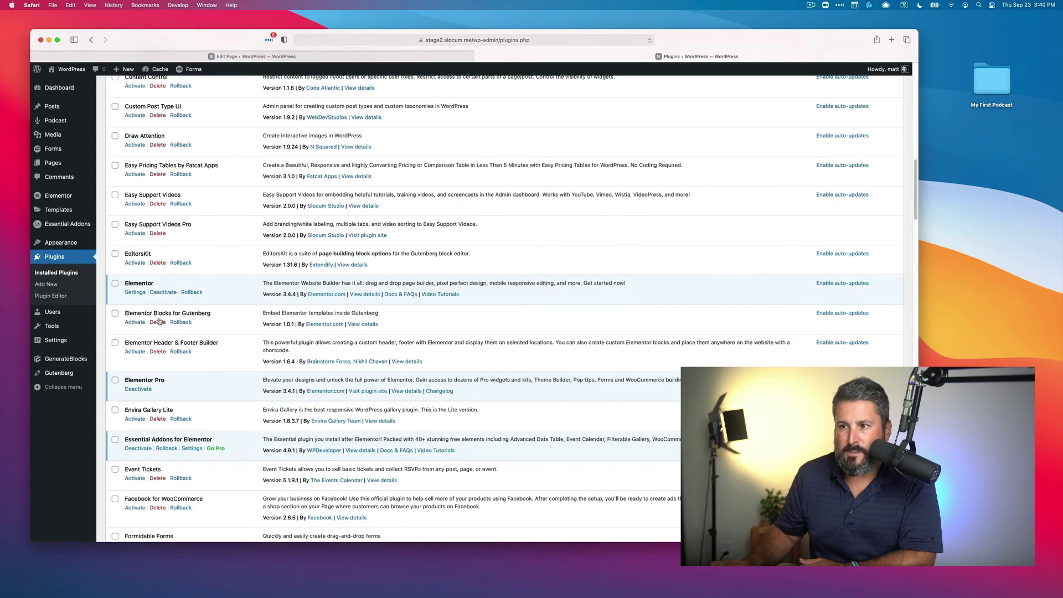
scroll(159, 322, "down", 2)
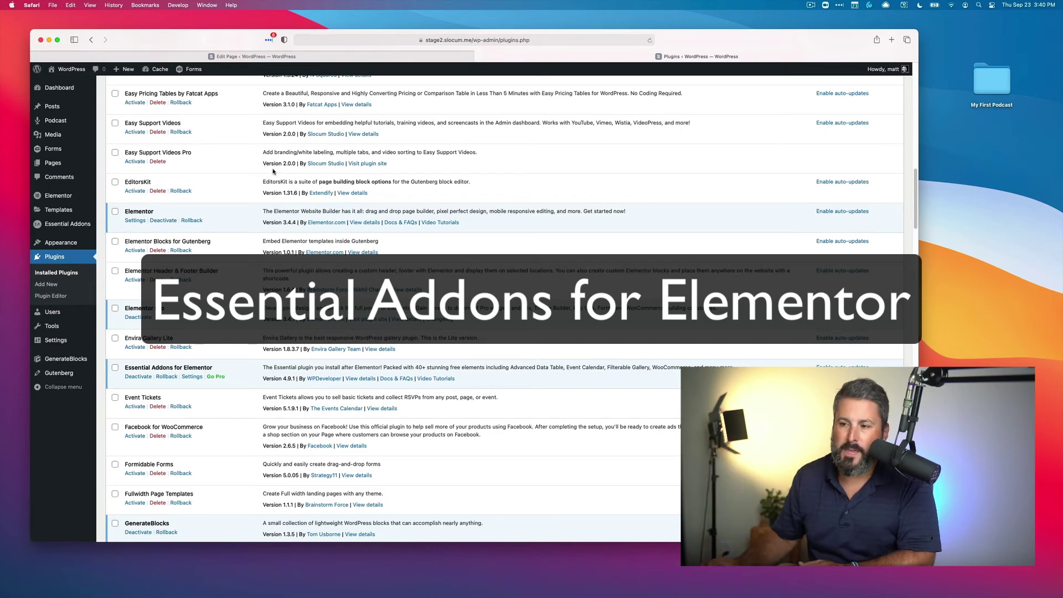
scroll(72, 288, "up", 3)
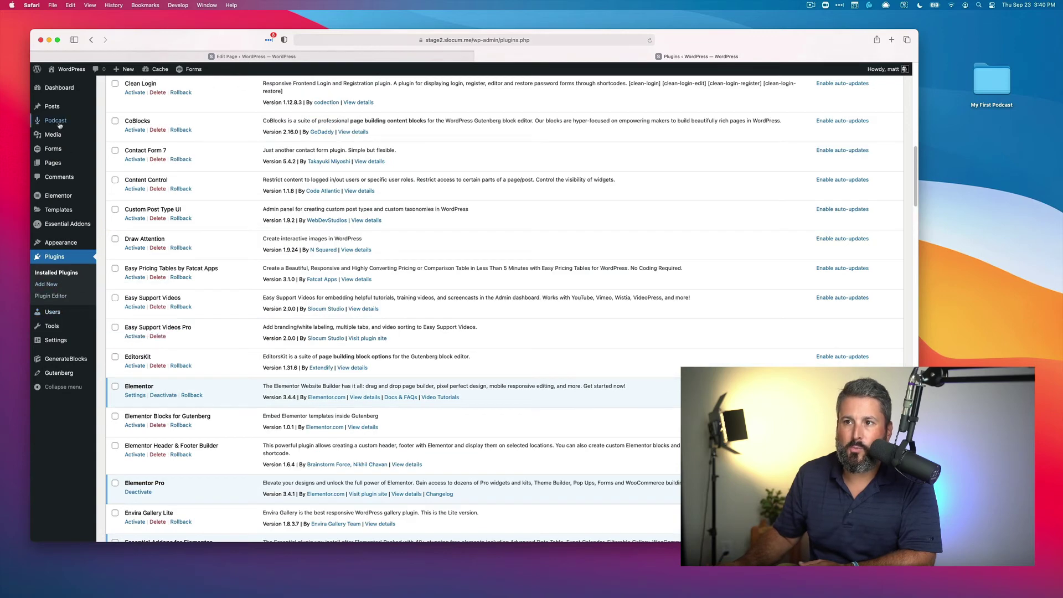
mouse_move(66, 167)
left_click(113, 165)
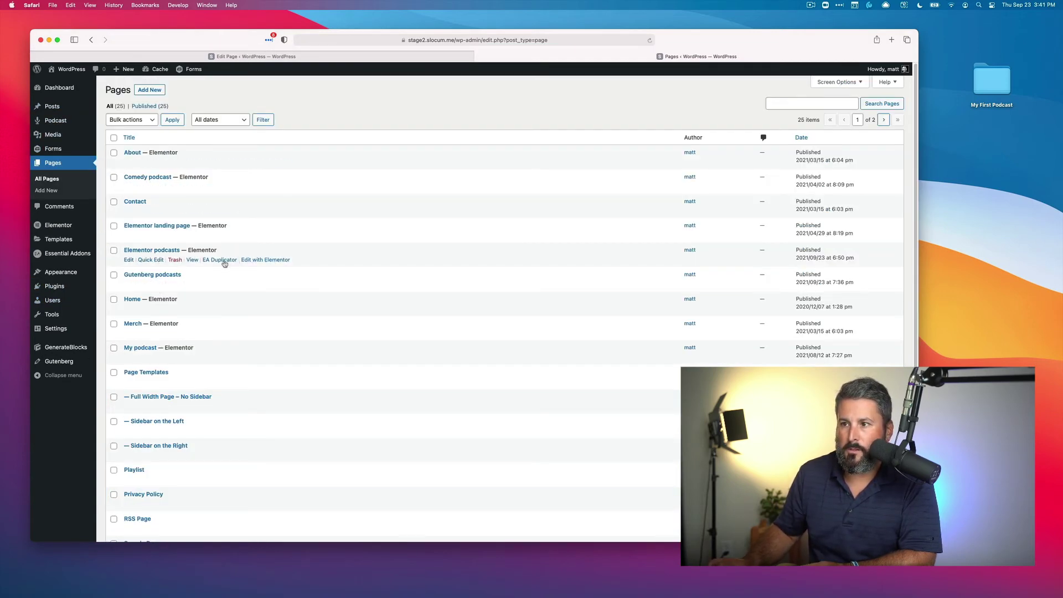
Edit Elementor podcasts in Elementor, collapse the Basic and Pro widget groups, and locate Post Grid.
left_click(260, 261)
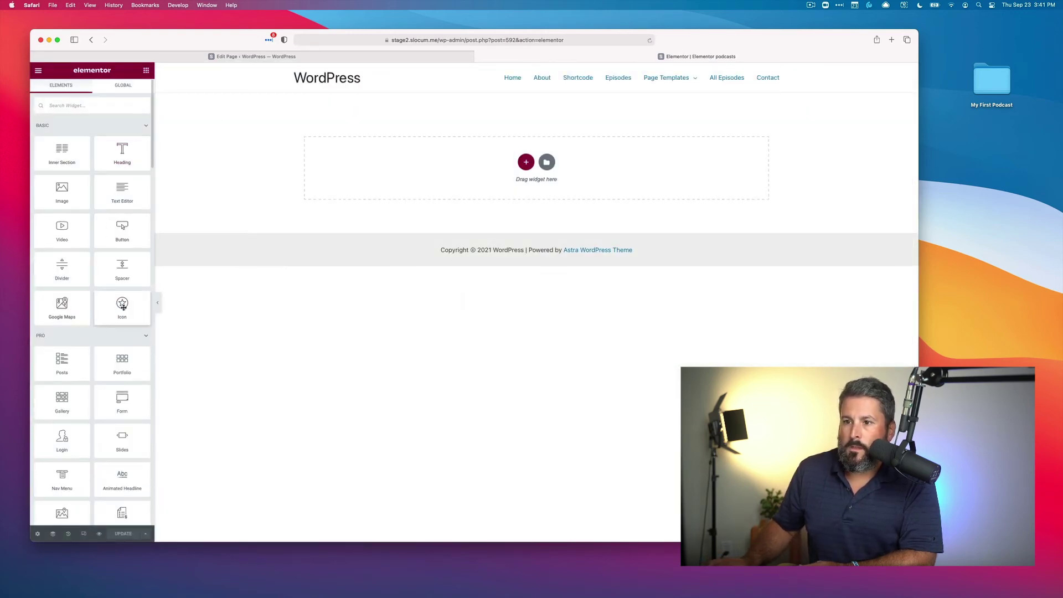
scroll(148, 127, "down", 10)
scroll(122, 186, "up", 10)
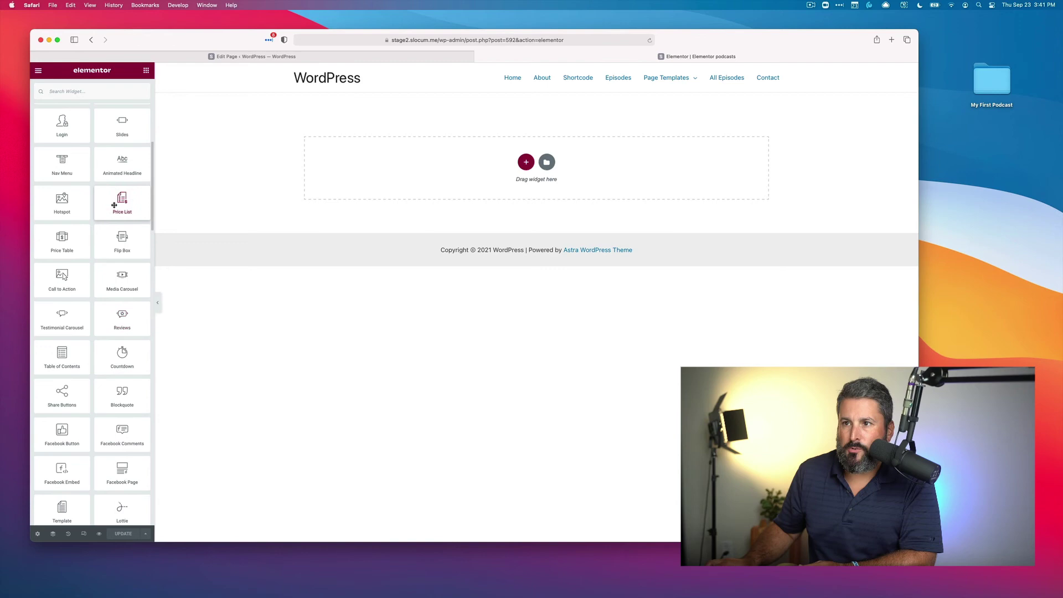
scroll(143, 278, "up", 2)
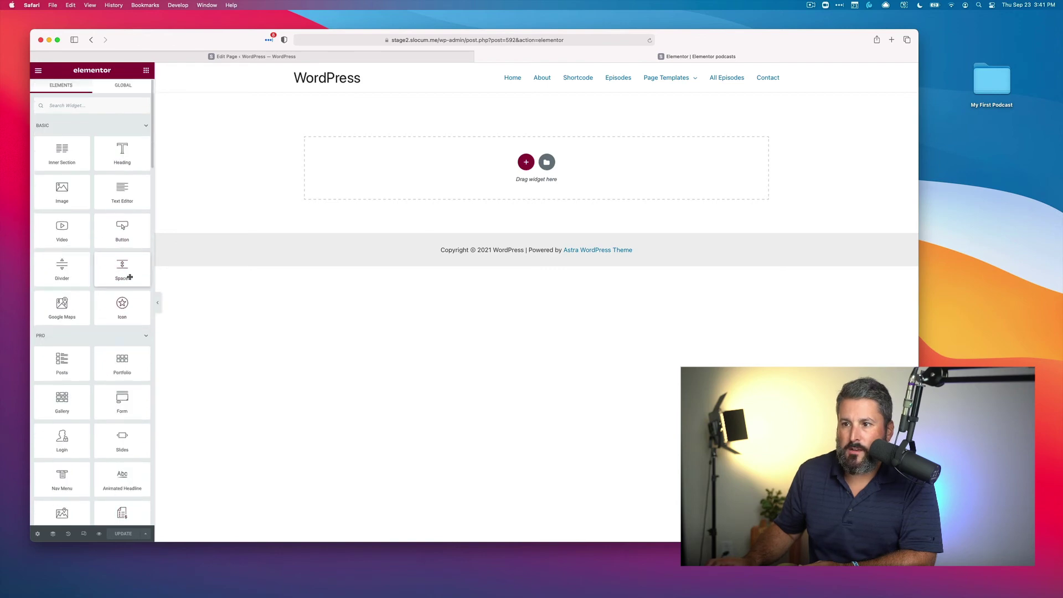
left_click(146, 127)
left_click(147, 150)
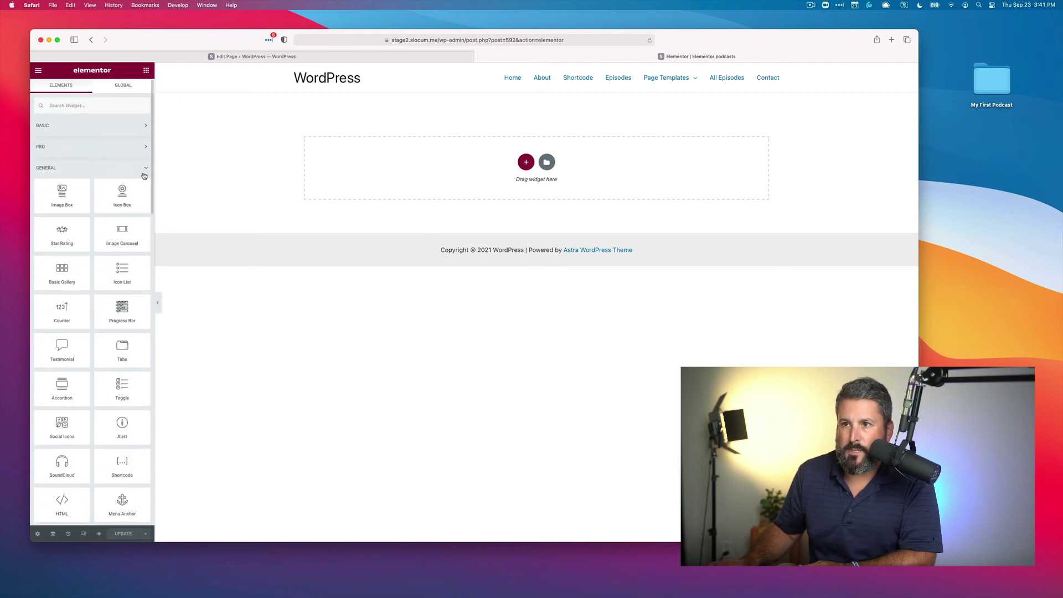
scroll(211, 4, "down", 1)
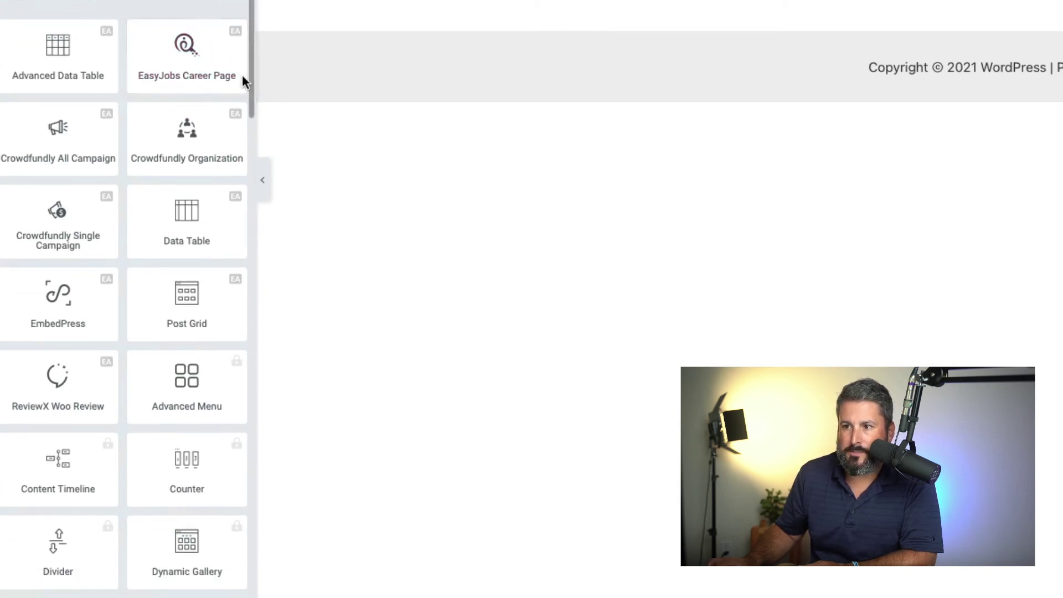
scroll(219, 118, "down", 1)
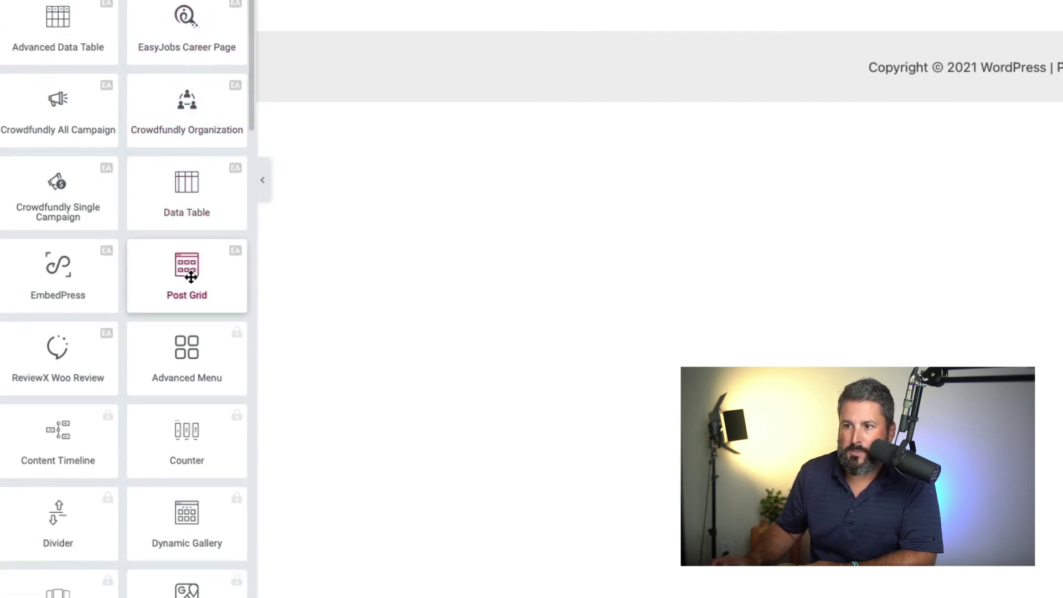
Place an Essential Addons Post Grid on the page with its source set to Podcast.
left_click_drag(191, 277, 686, 160)
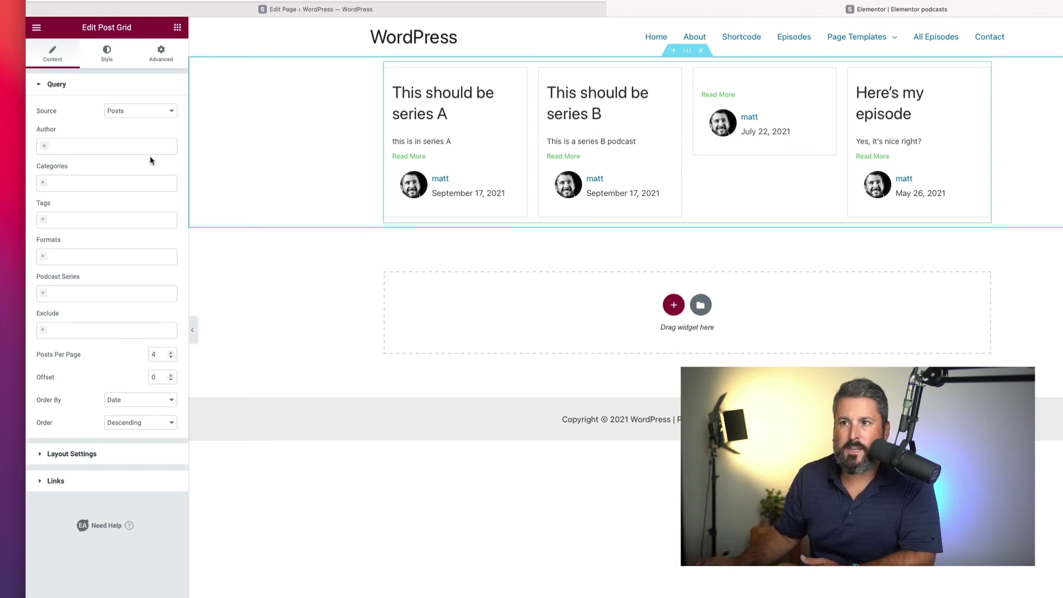
left_click(132, 115)
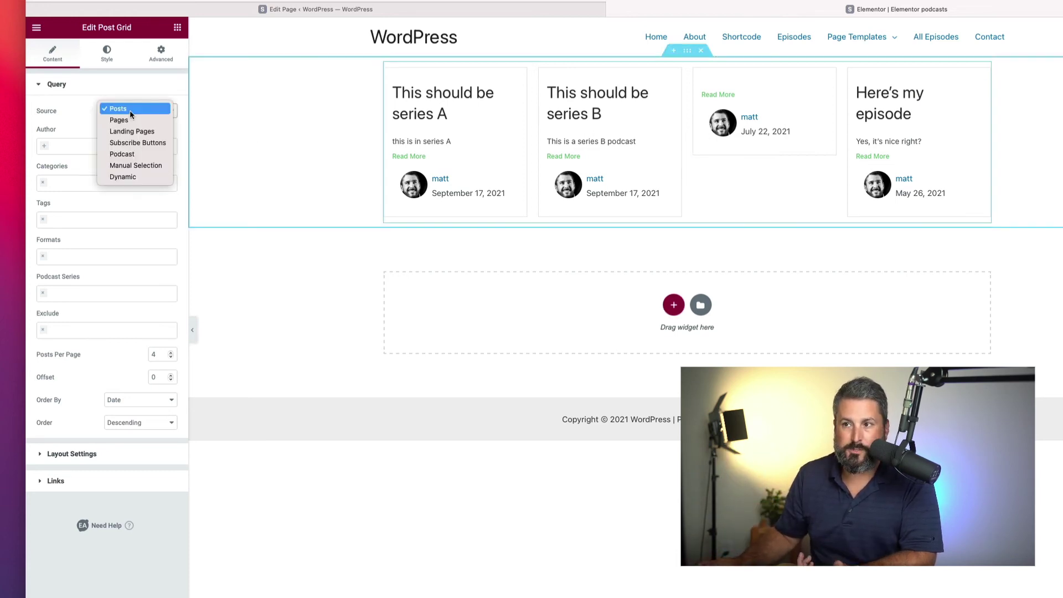
left_click(144, 155)
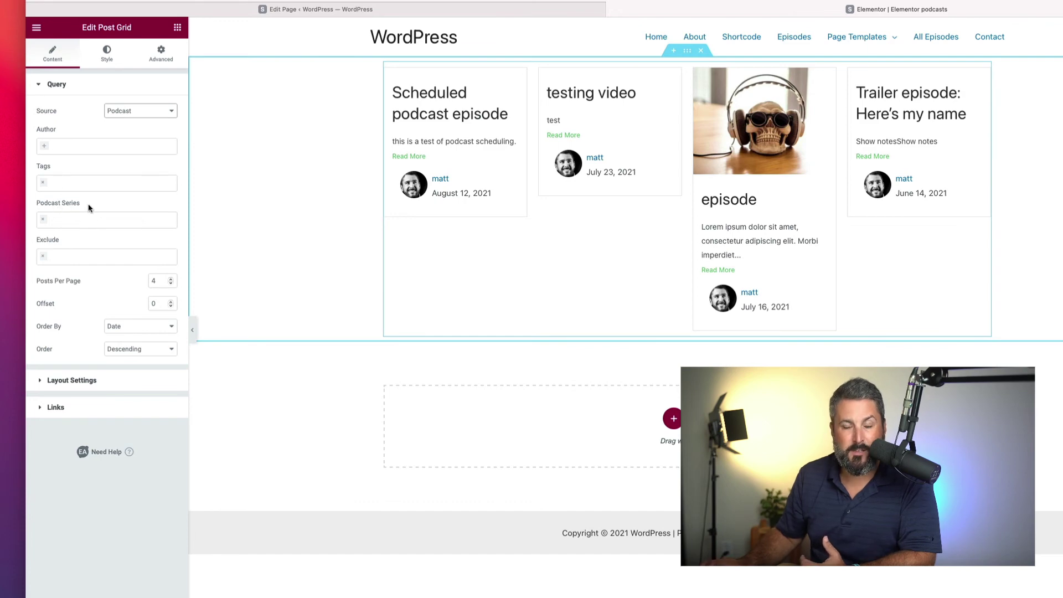
Search the Podcast Series filter for 'ser' to list the available series.
left_click(77, 222)
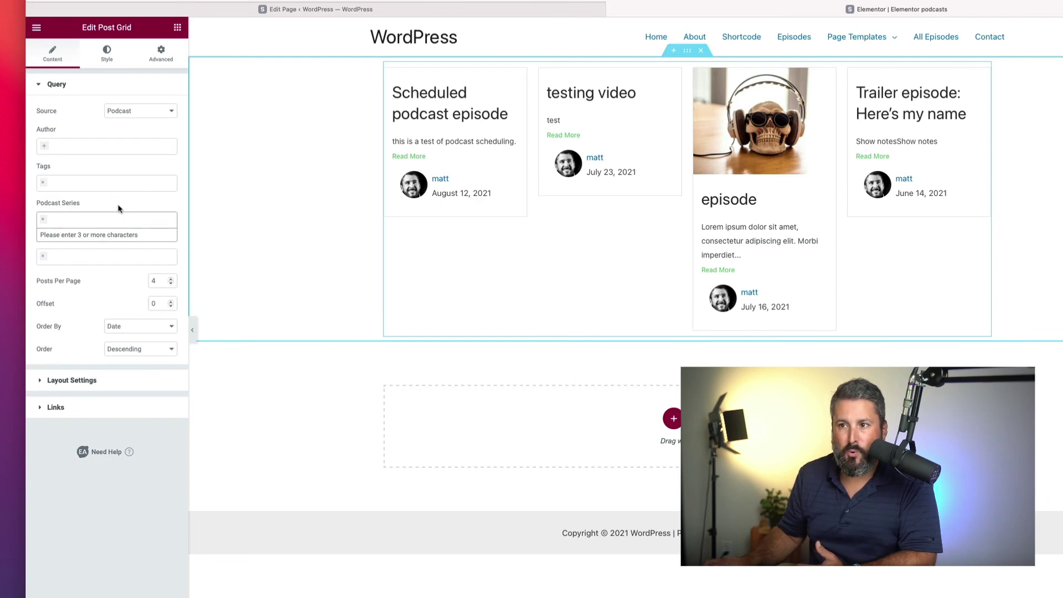
left_click(118, 208)
left_click(90, 220)
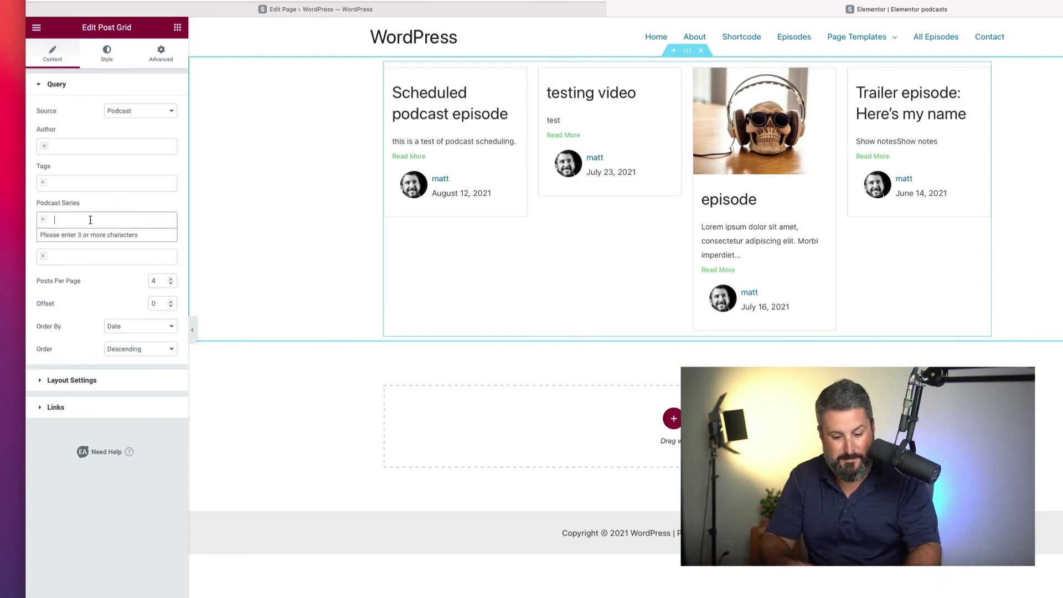
type("series")
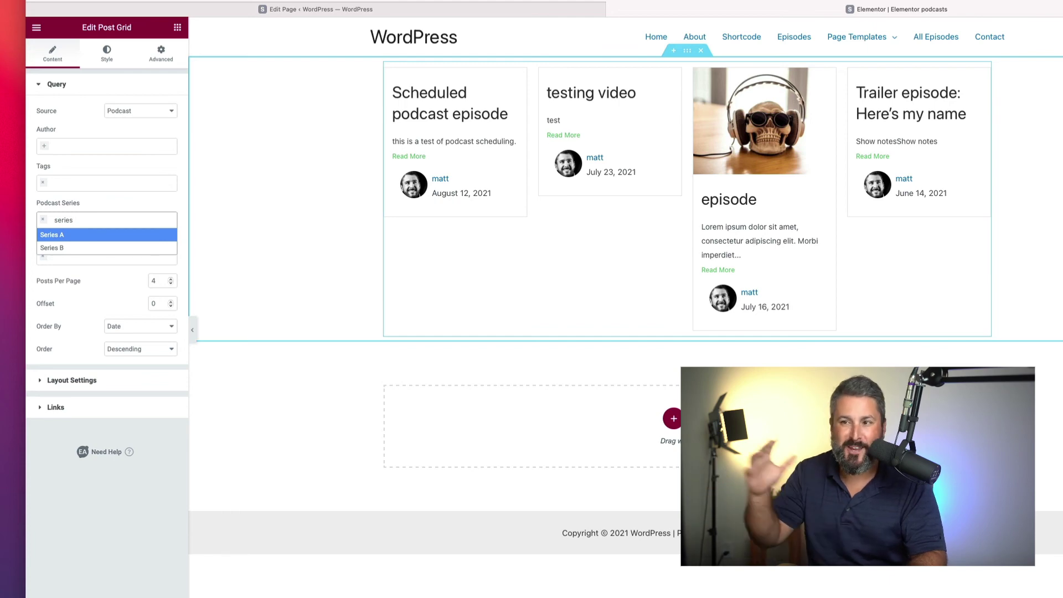
Add Series A and Series B to the grid's Podcast Series filter.
left_click(68, 239)
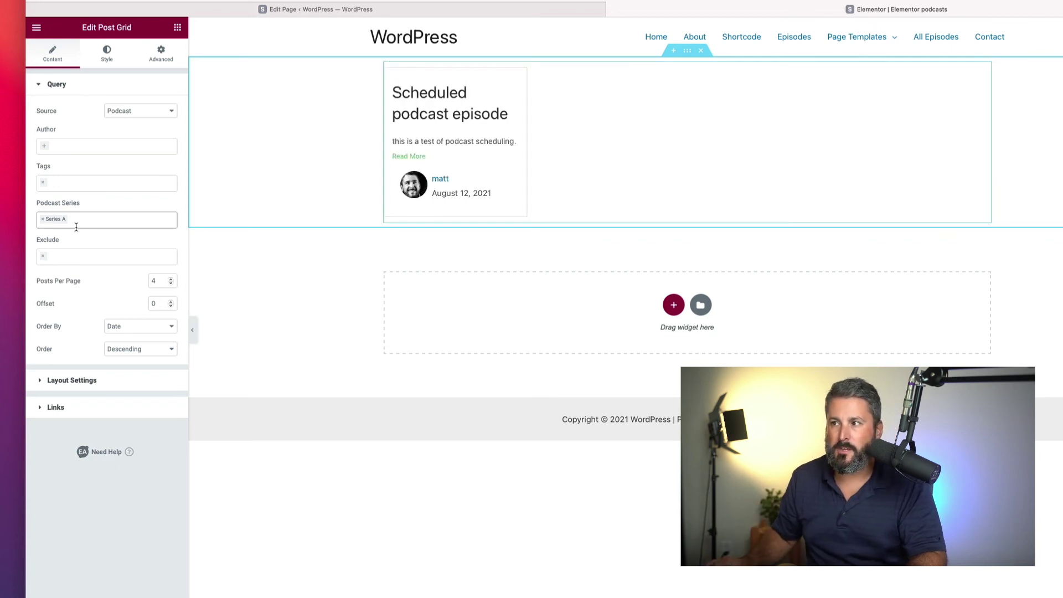
left_click(78, 222)
type("s")
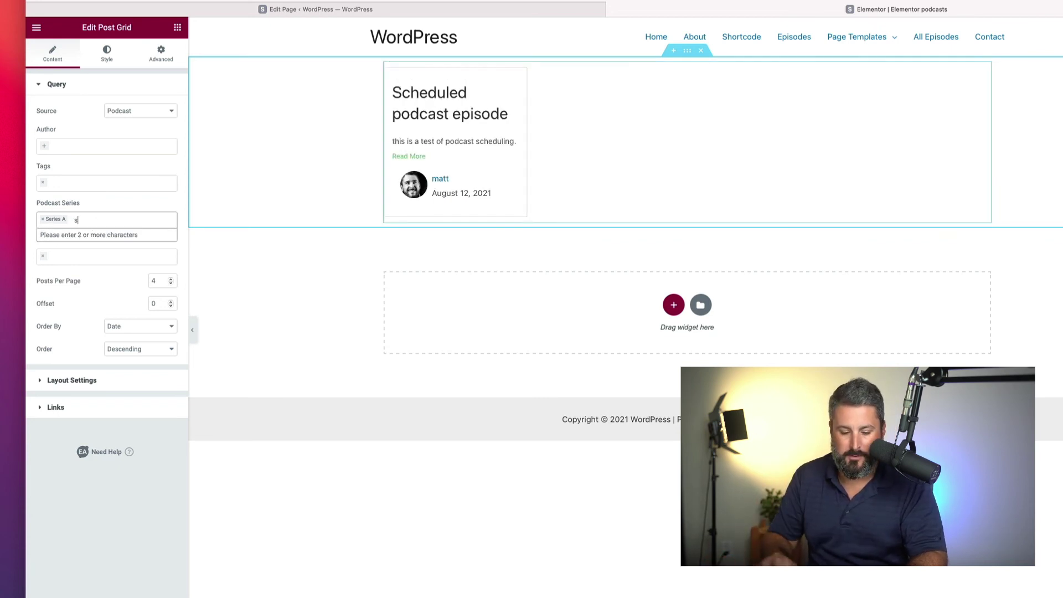
type("eri")
left_click(76, 248)
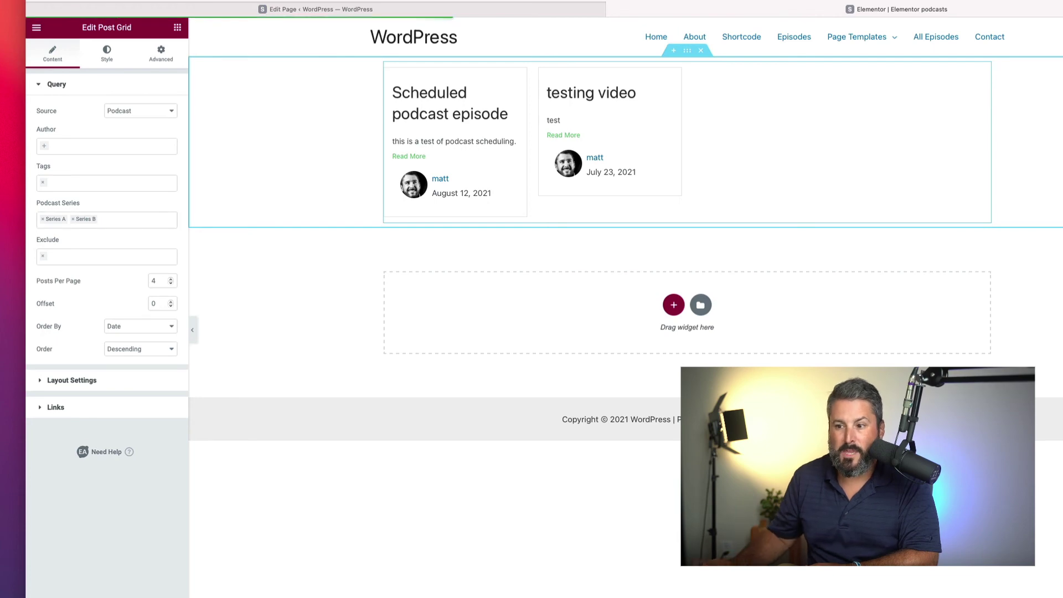
Preview the Elementor podcasts page changes in a new tab from Page Settings.
left_click(37, 534)
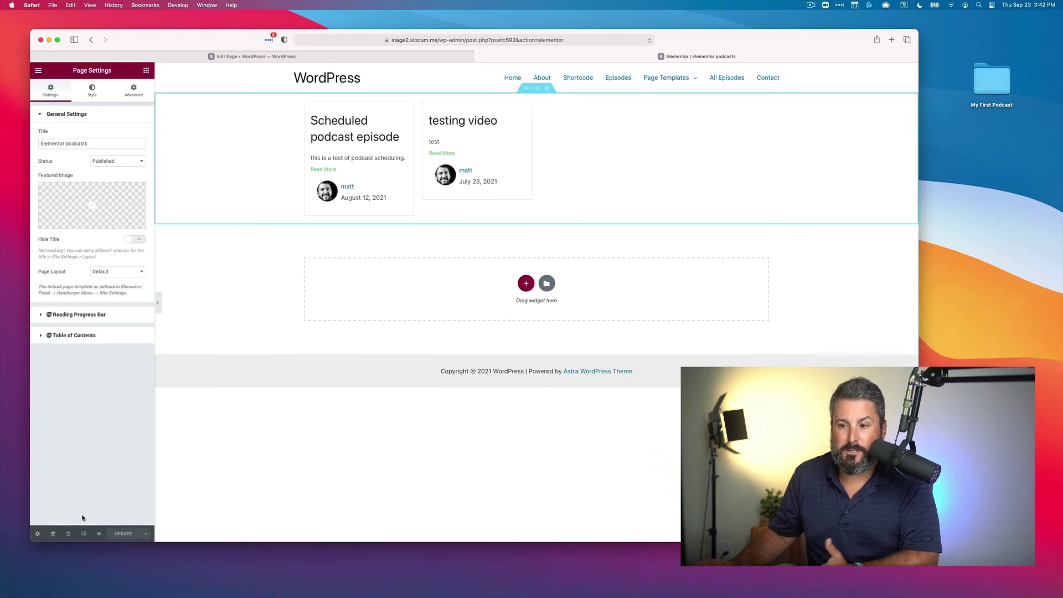
left_click(99, 533)
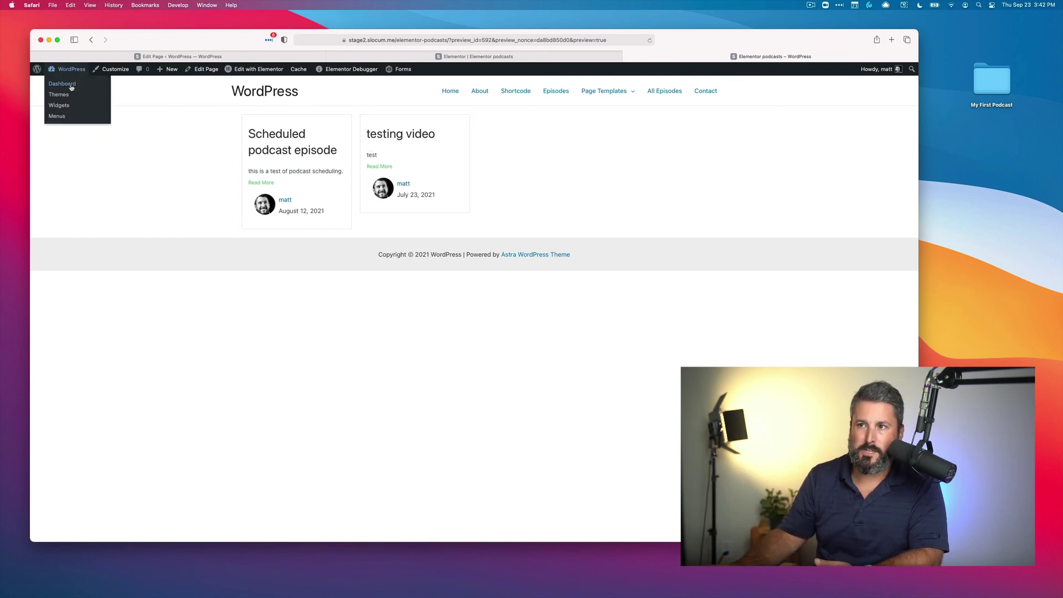
Go to the Dashboard, open Installed Plugins, and scroll down through the plugin list.
left_click(66, 84)
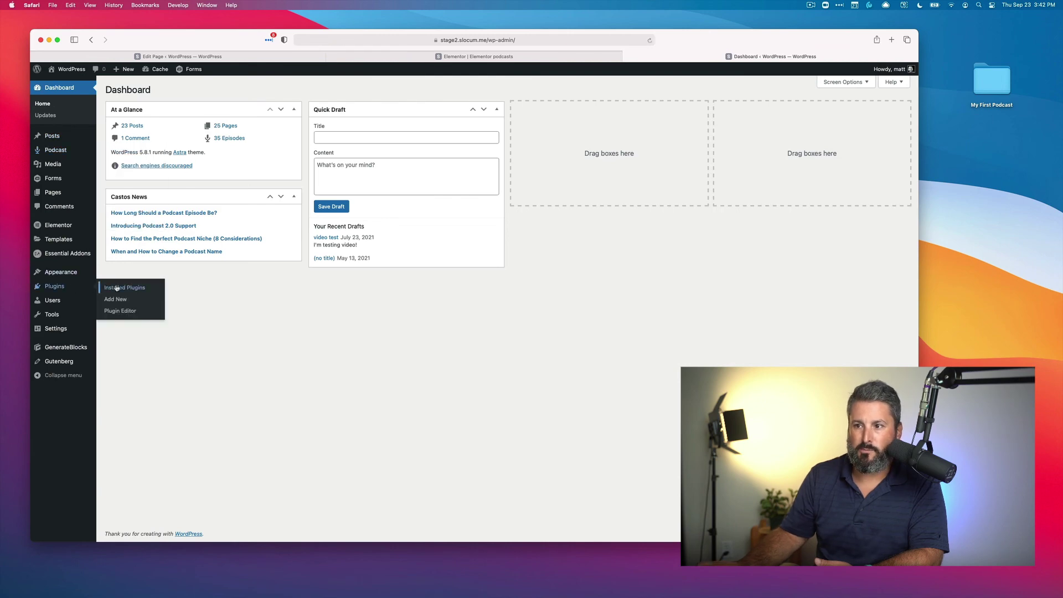
left_click(111, 282)
scroll(238, 319, "down", 15)
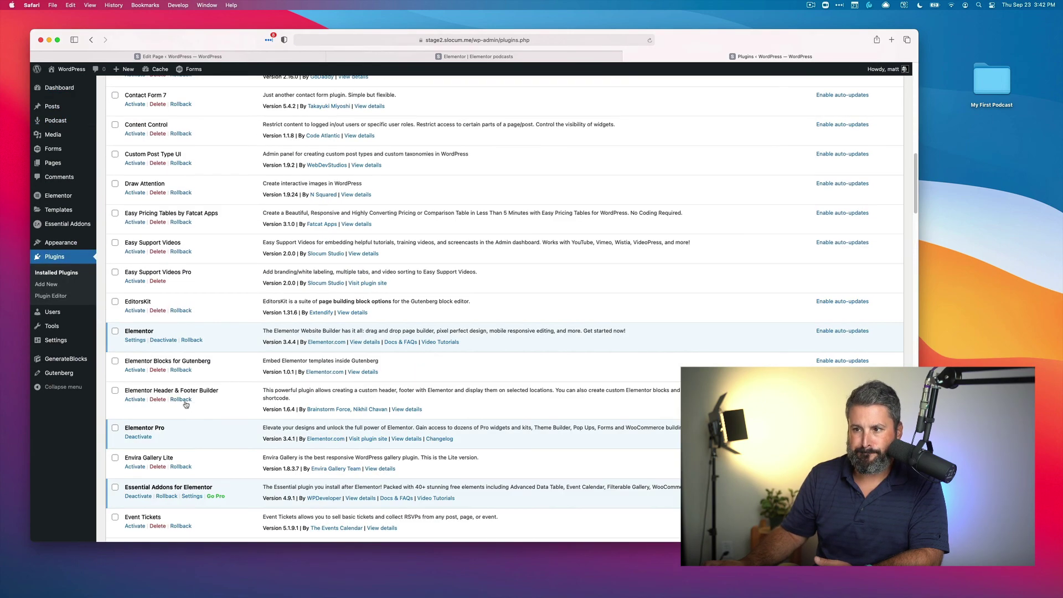
scroll(185, 405, "down", 2)
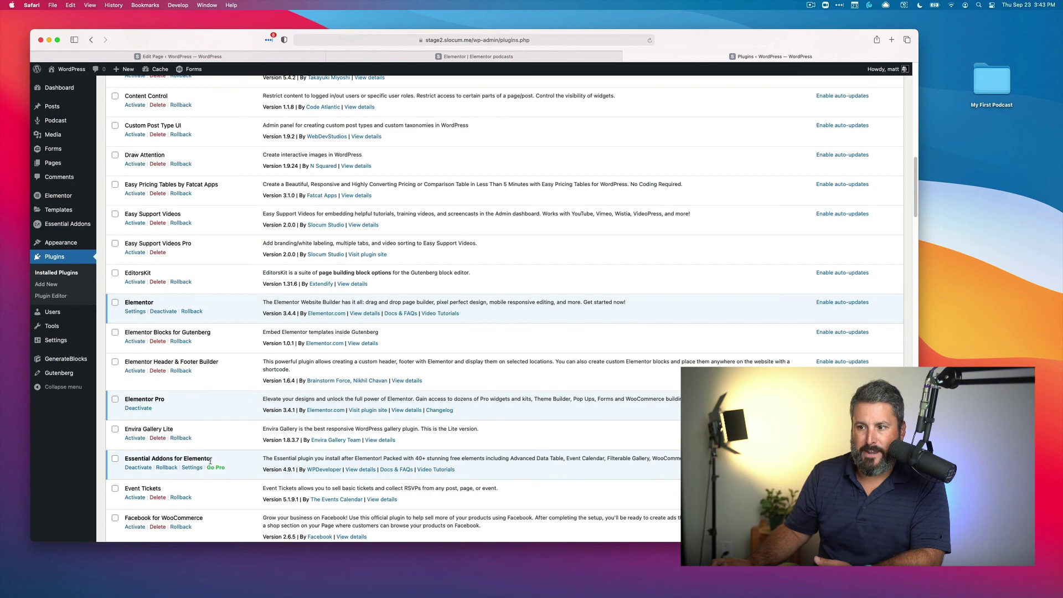
scroll(220, 462, "down", 1)
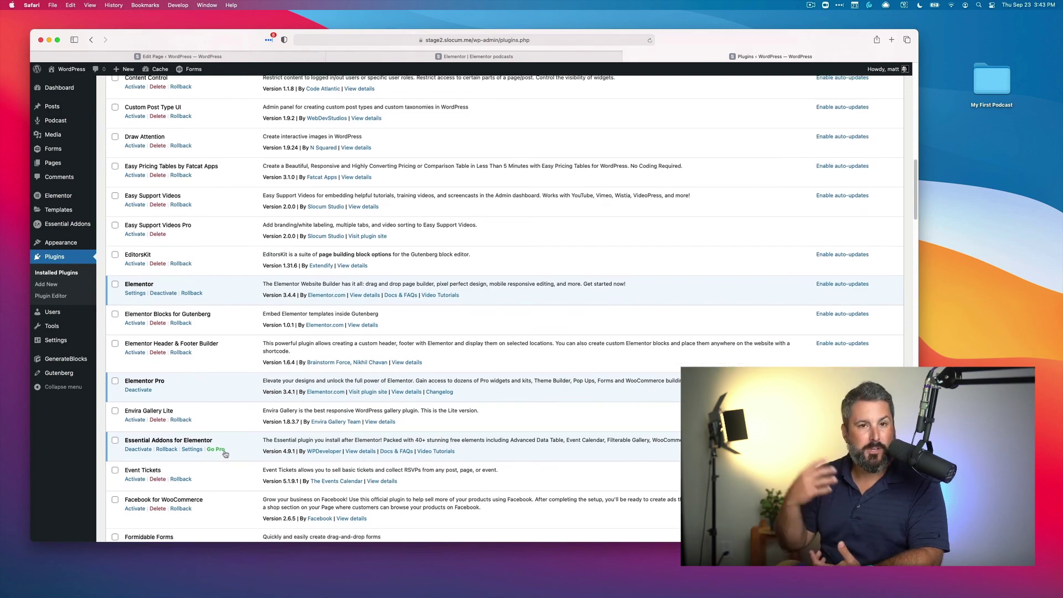
scroll(221, 456, "down", 15)
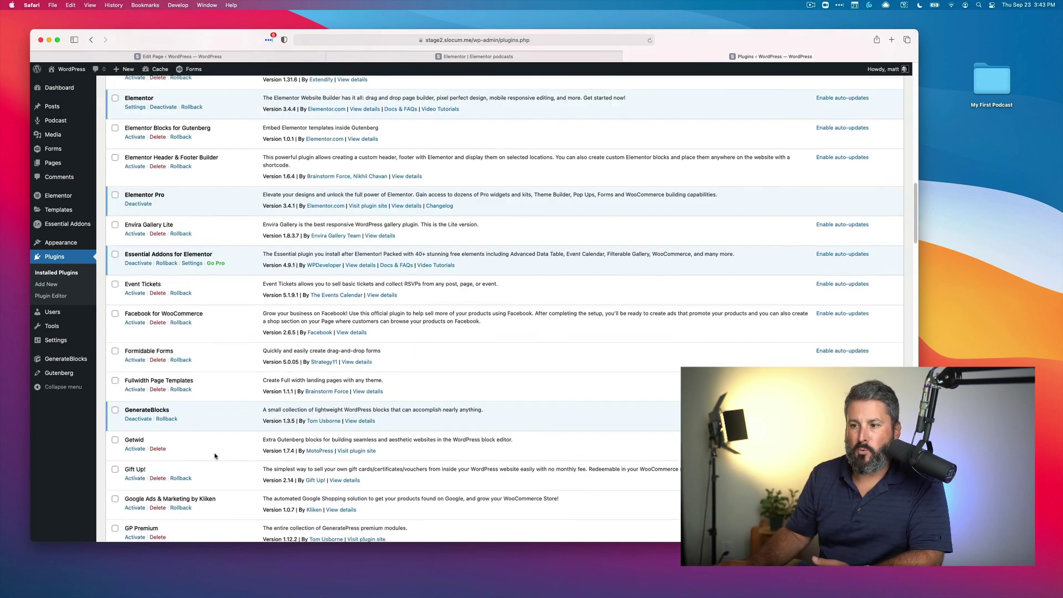
scroll(214, 457, "down", 20)
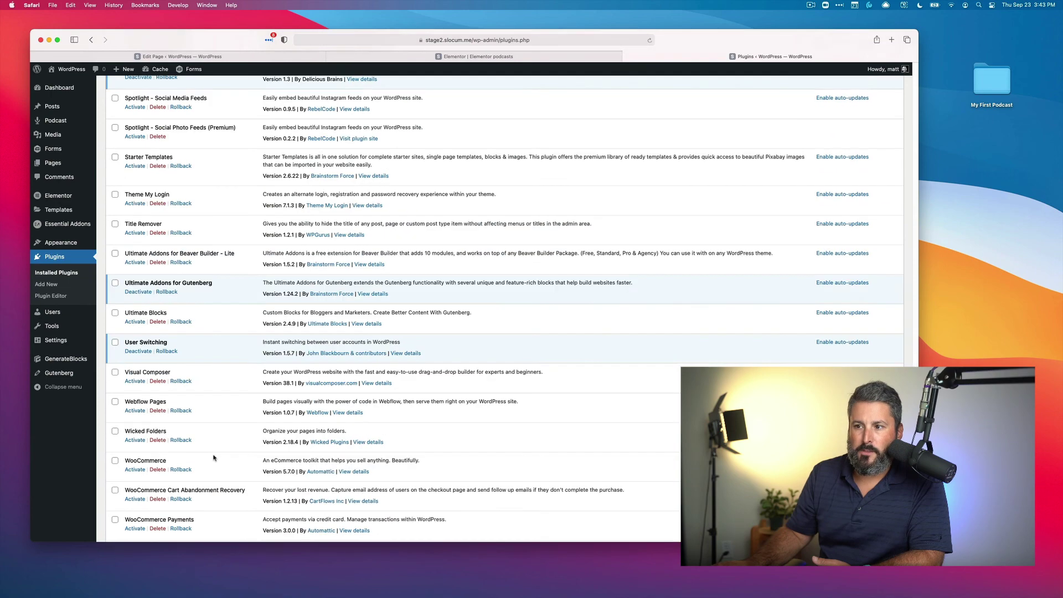